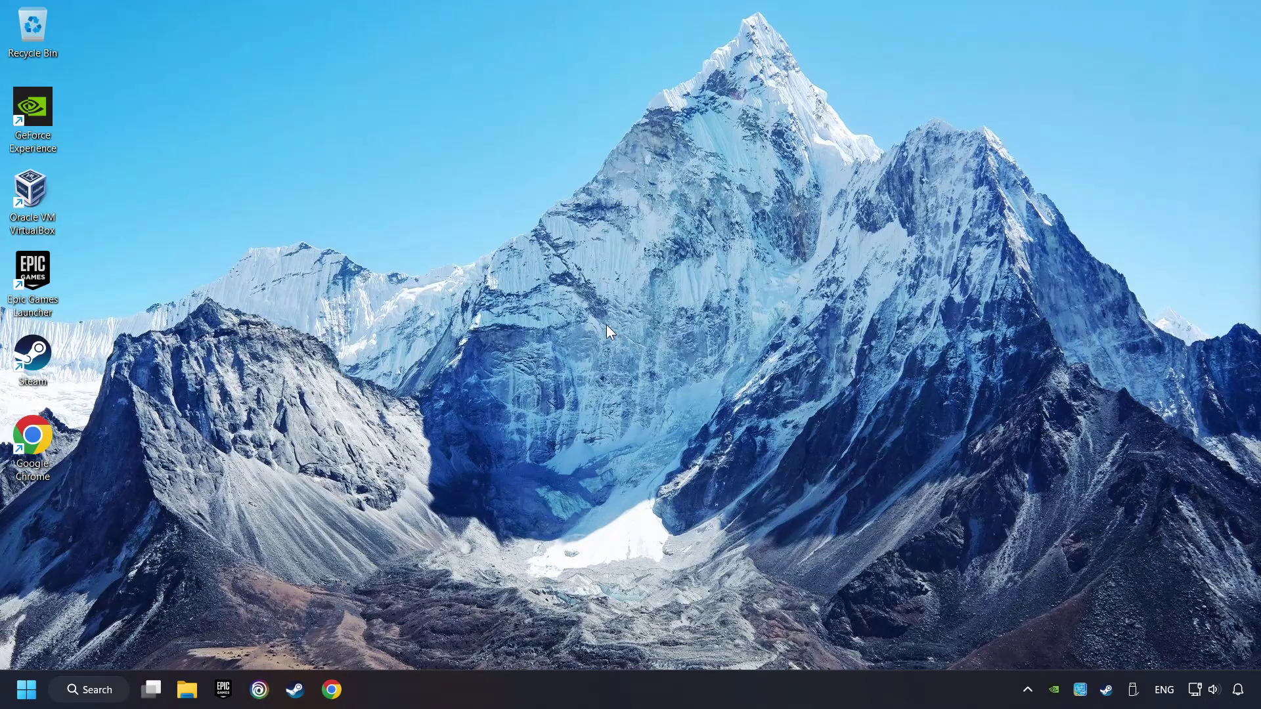
- Search Windows for 'device manager' and launch Device Manager from the best match
left_click(89, 690)
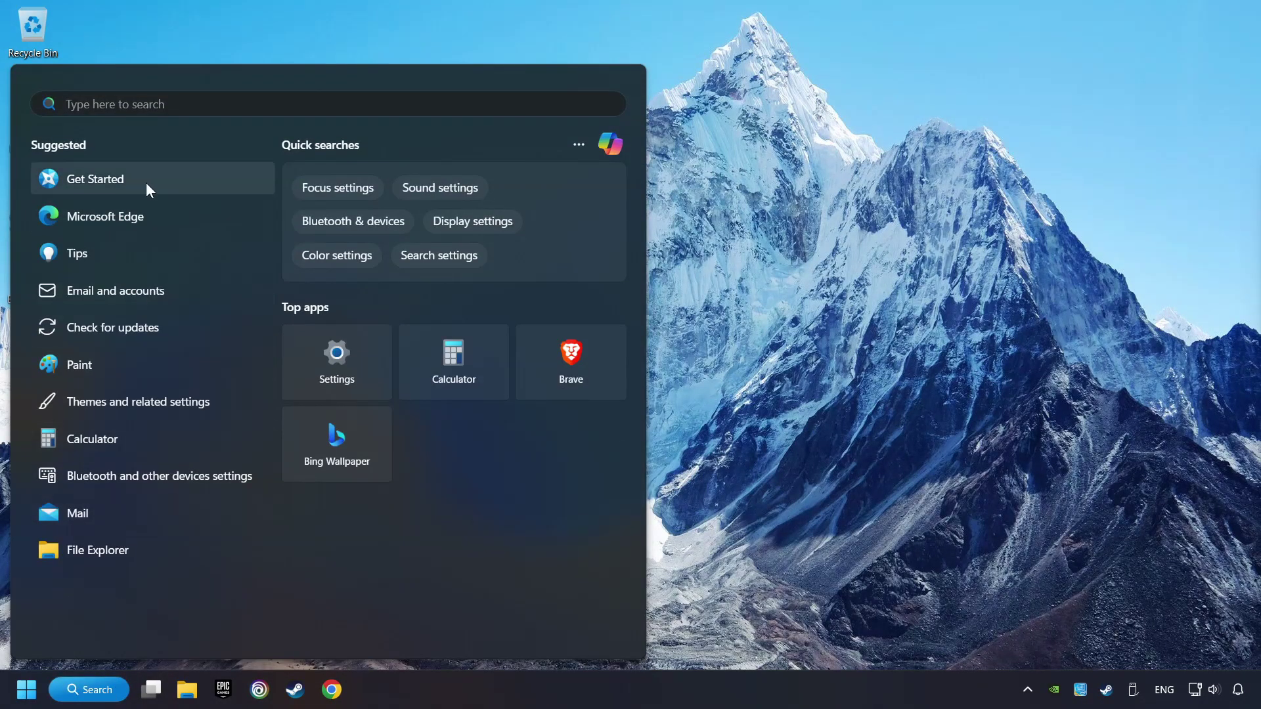
type("device ")
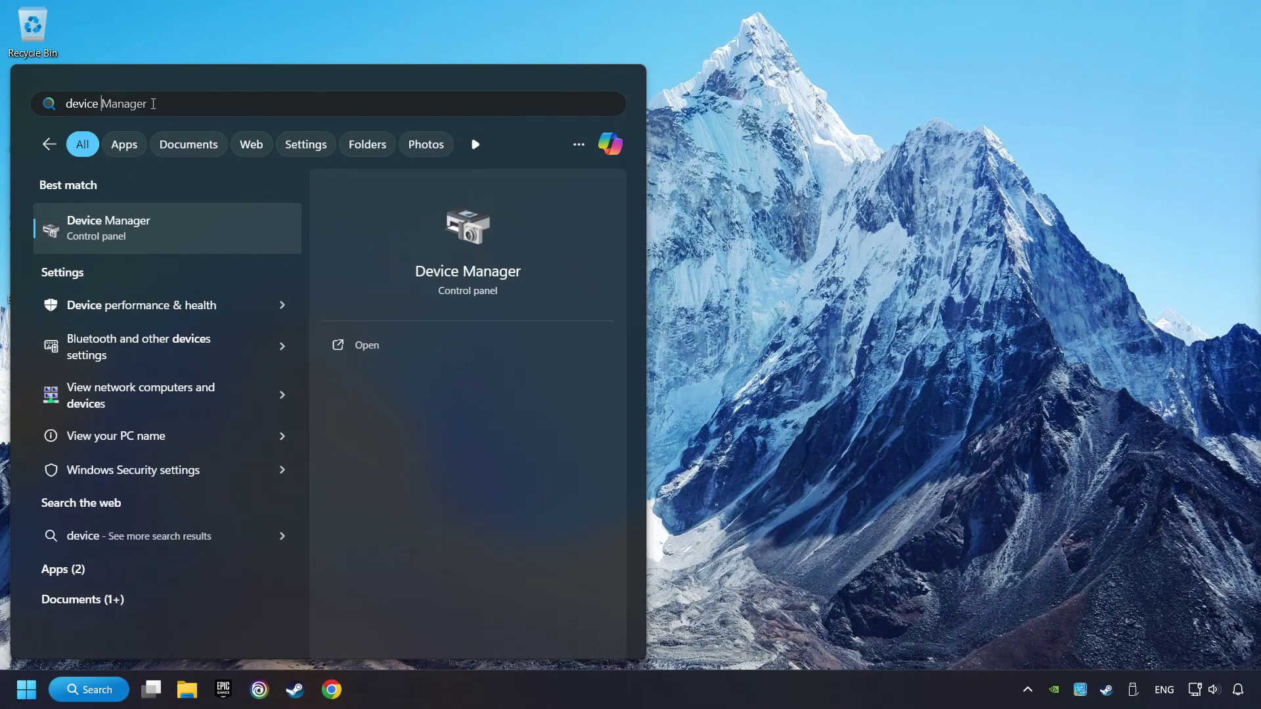
type("manager")
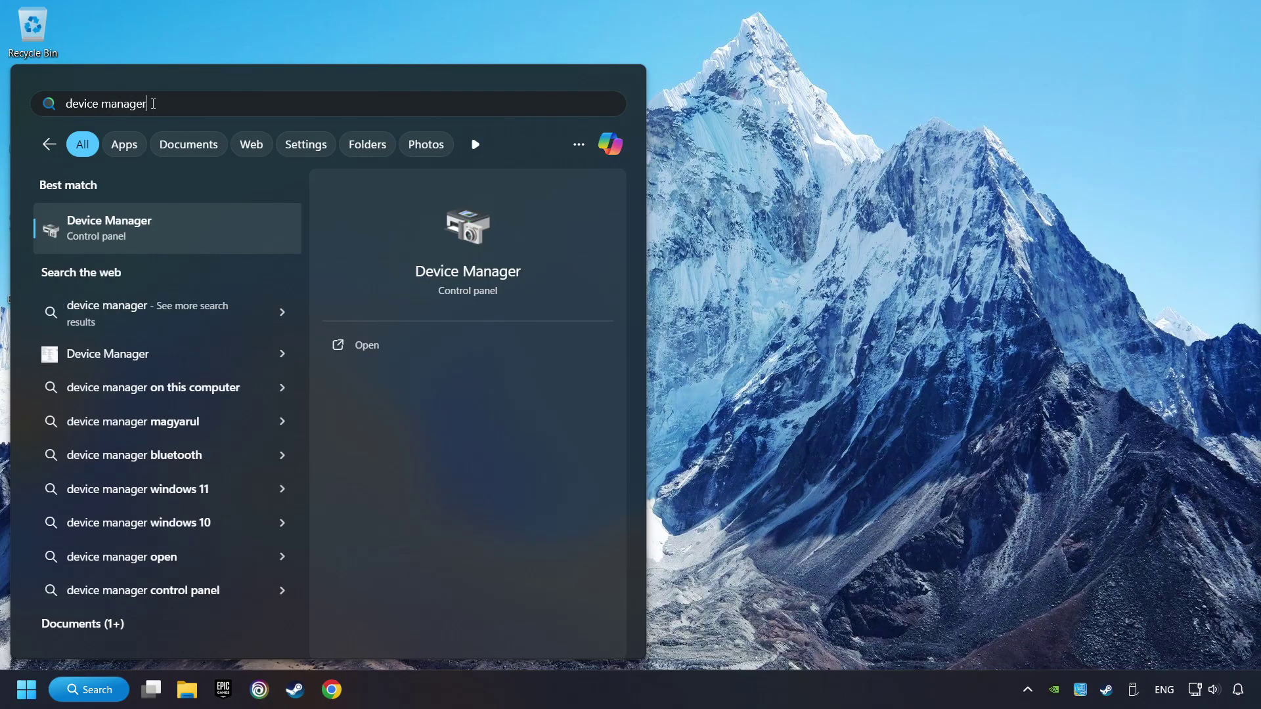
left_click(245, 227)
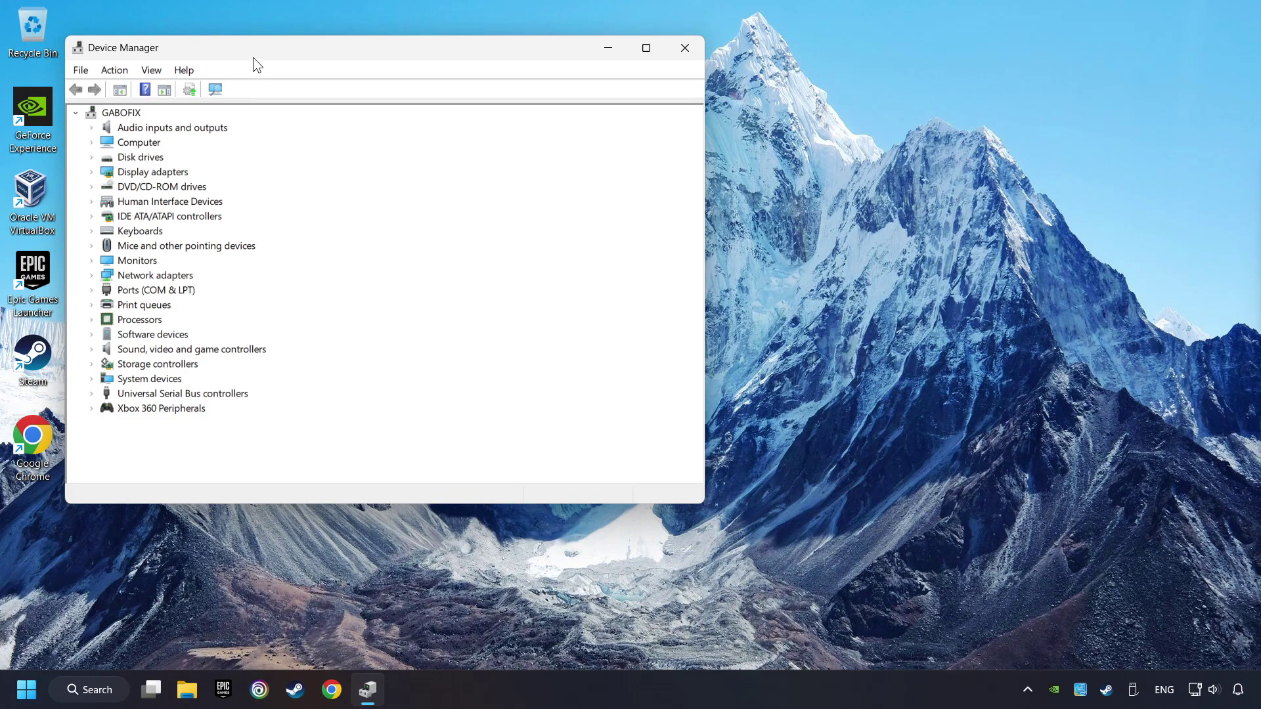
- Disable the Xbox 360 Controller for Windows, decline the restart, then enable it again
left_click_drag(254, 58, 470, 125)
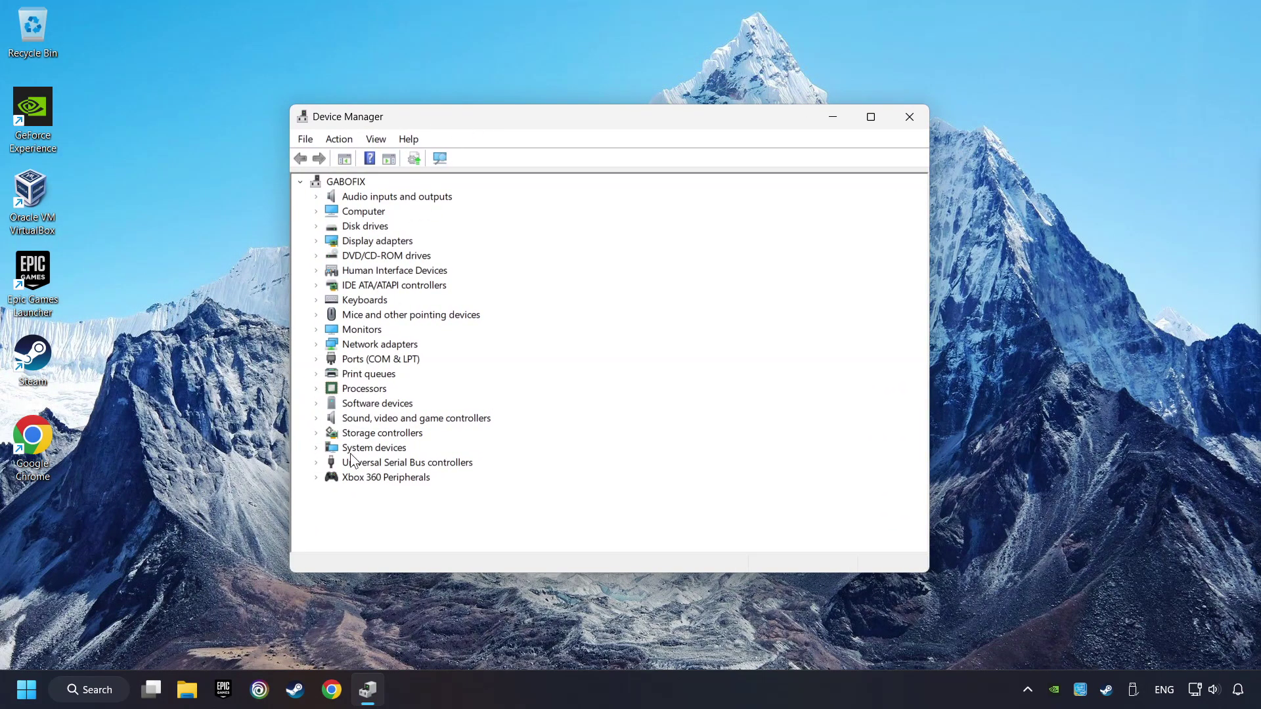
left_click(362, 478)
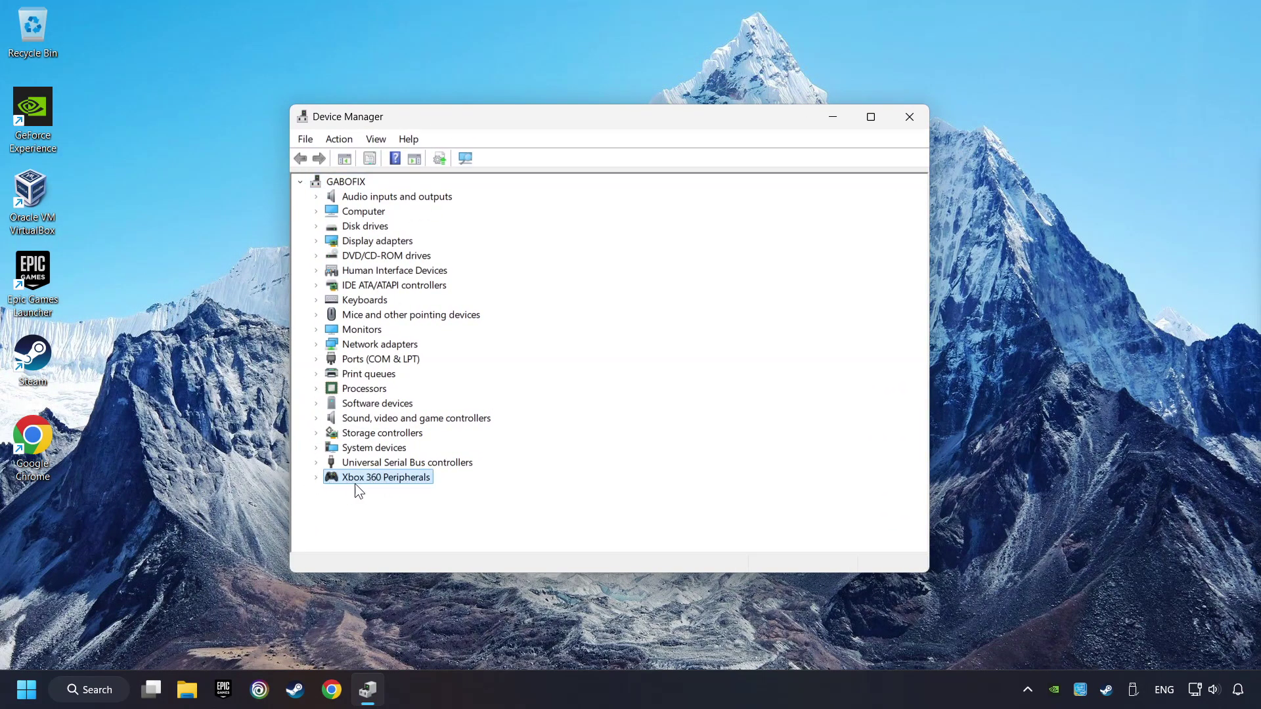
left_click(316, 478)
left_click(369, 493)
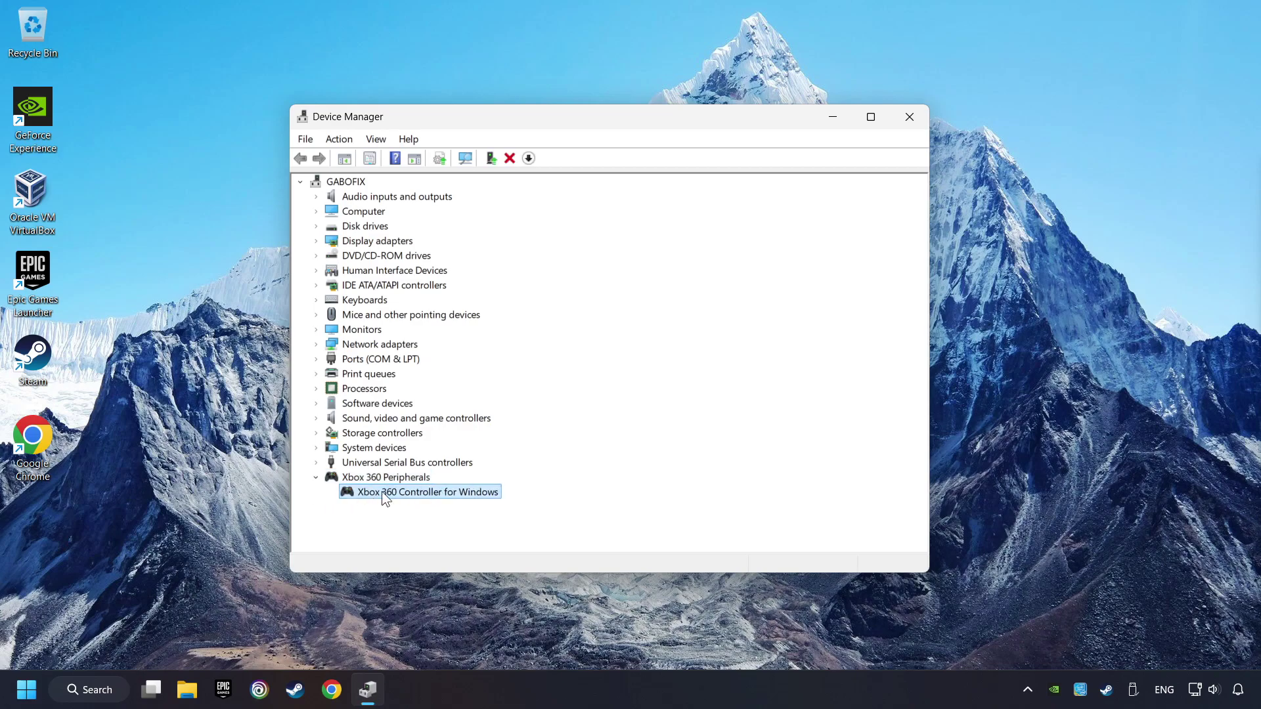
right_click(444, 494)
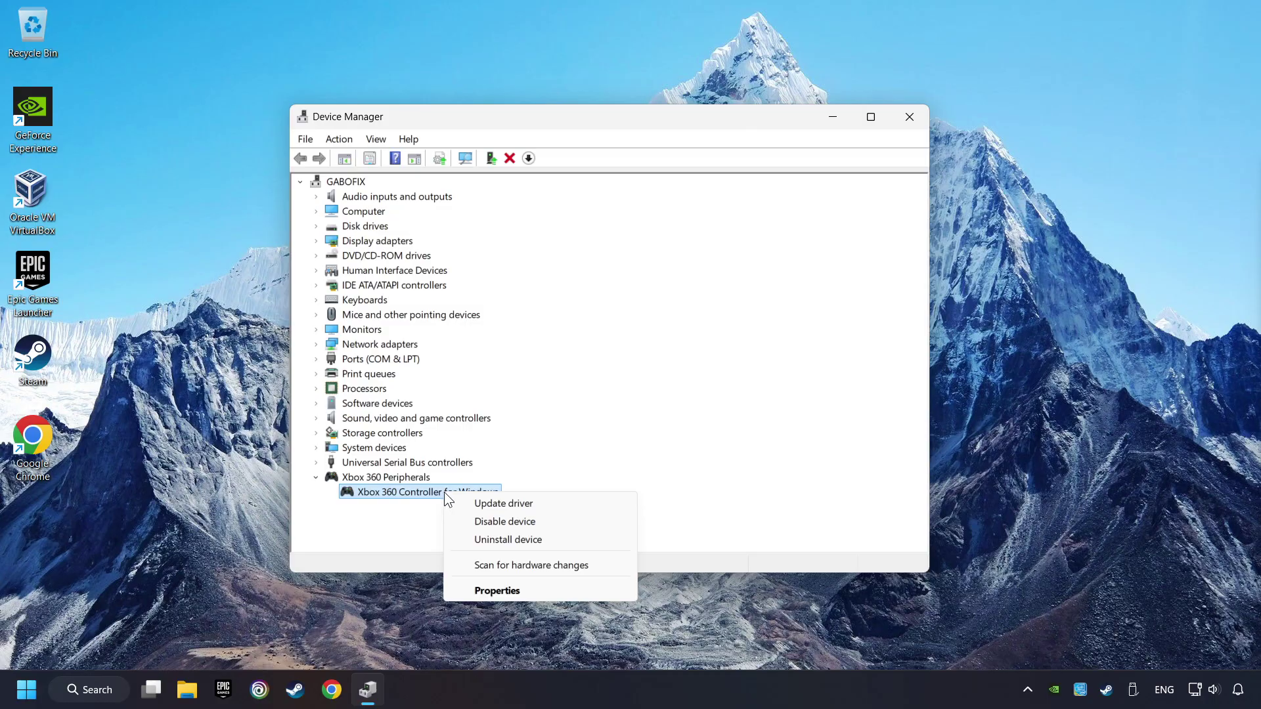
left_click(534, 525)
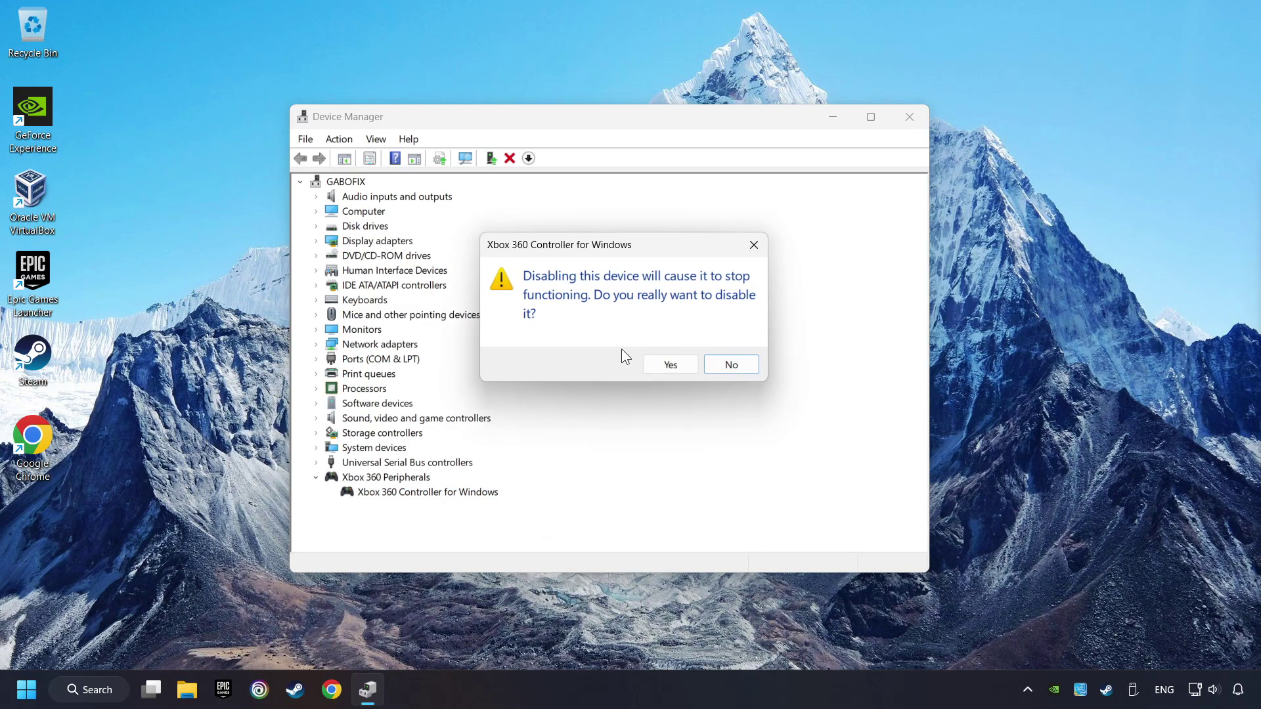
left_click(675, 368)
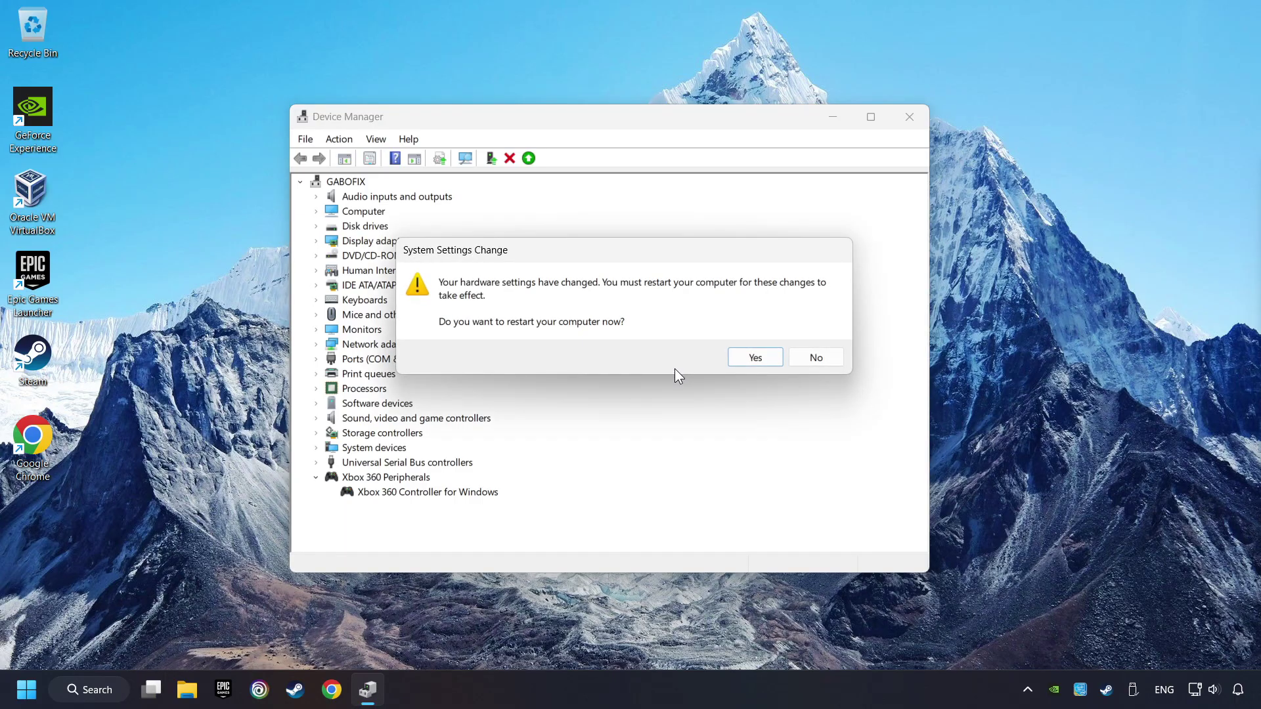
left_click(757, 362)
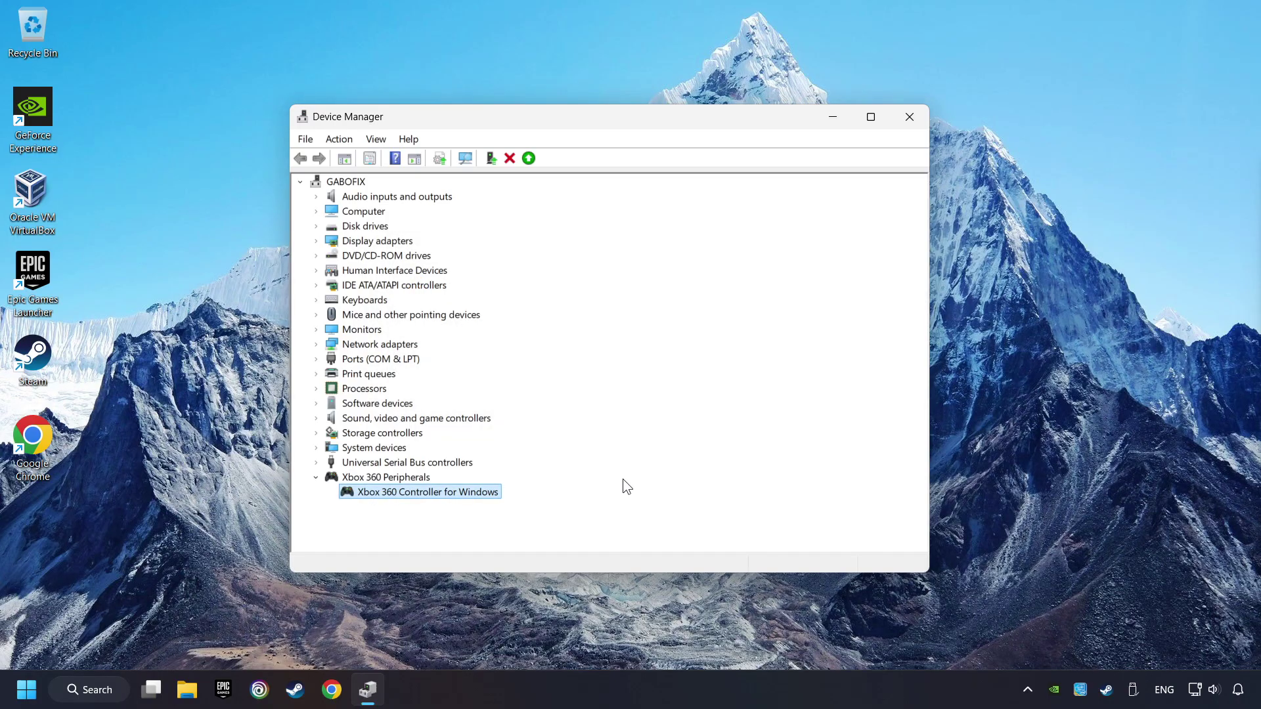
right_click(447, 493)
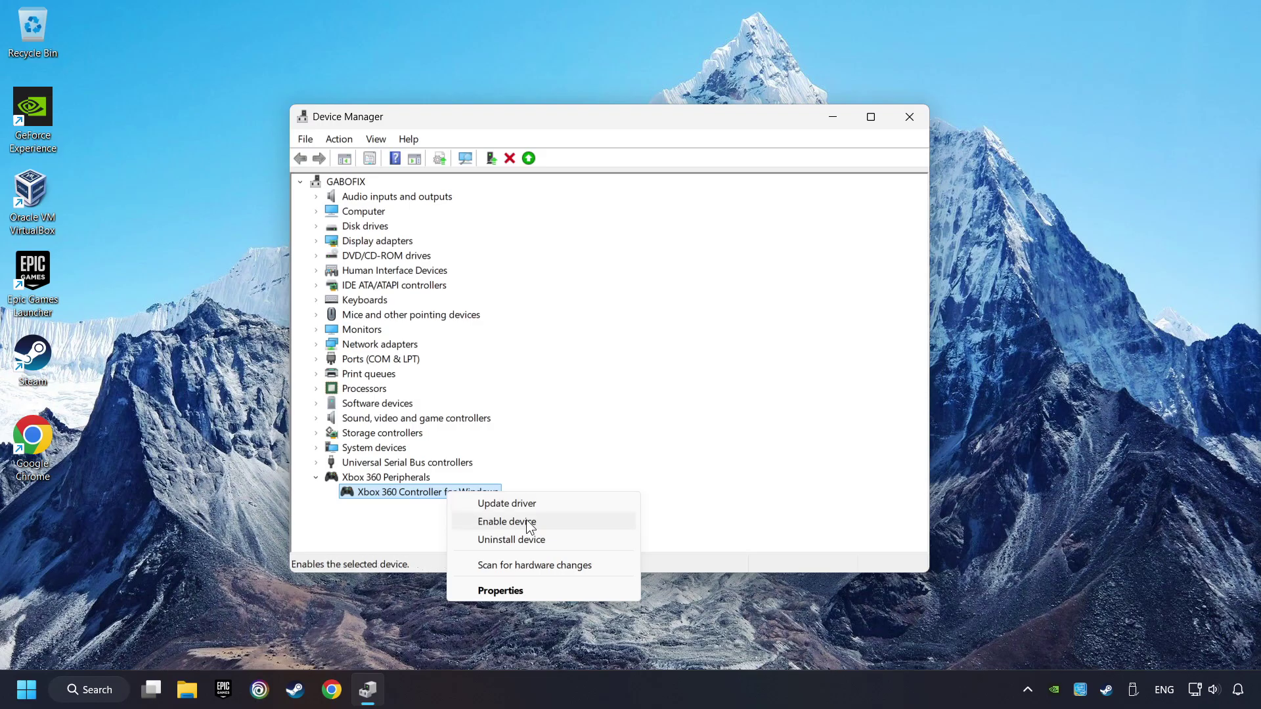
left_click(569, 520)
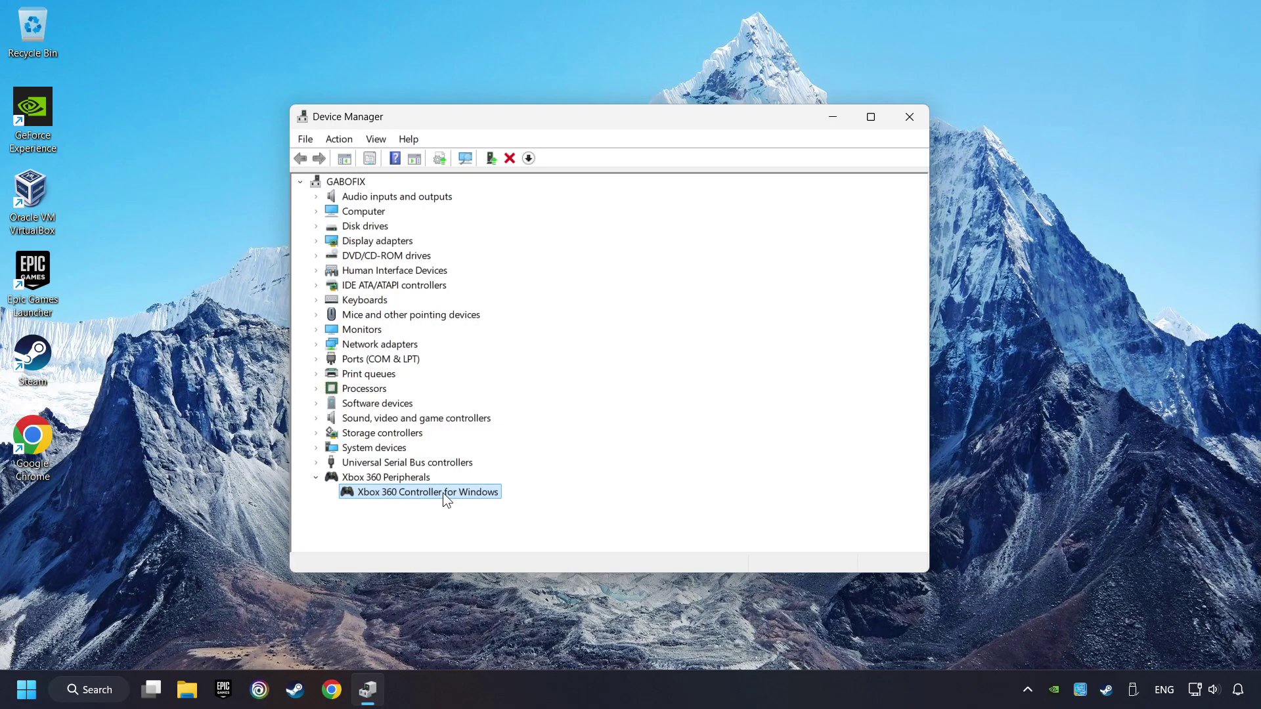
- Reinstall the controller's driver by choosing the first Xbox 360 Controller for Windows from the compatible list
right_click(444, 496)
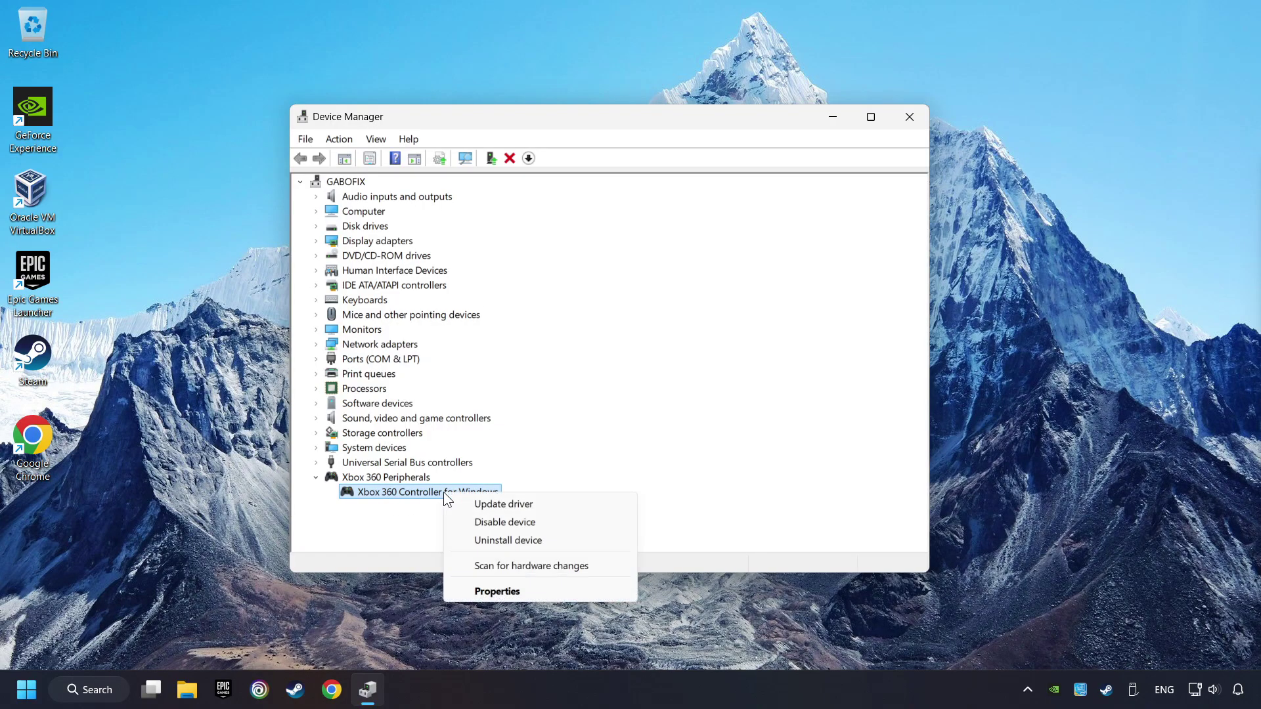
left_click(548, 503)
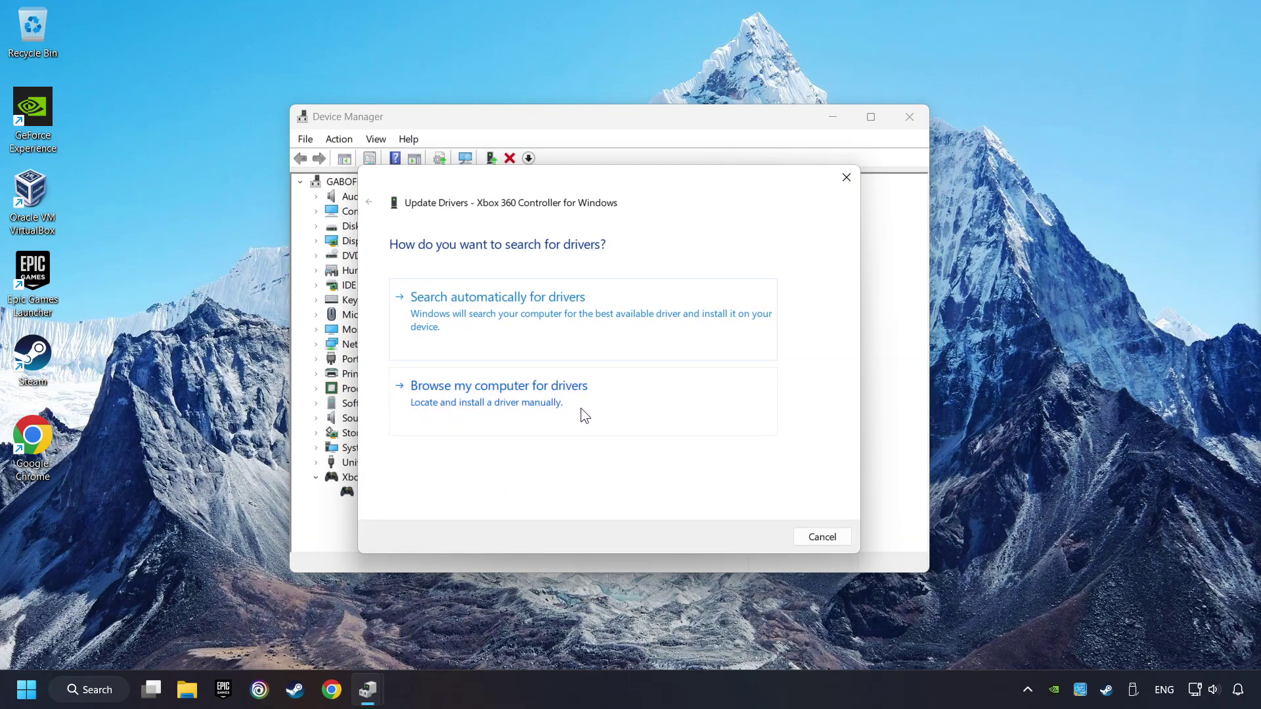
left_click(598, 407)
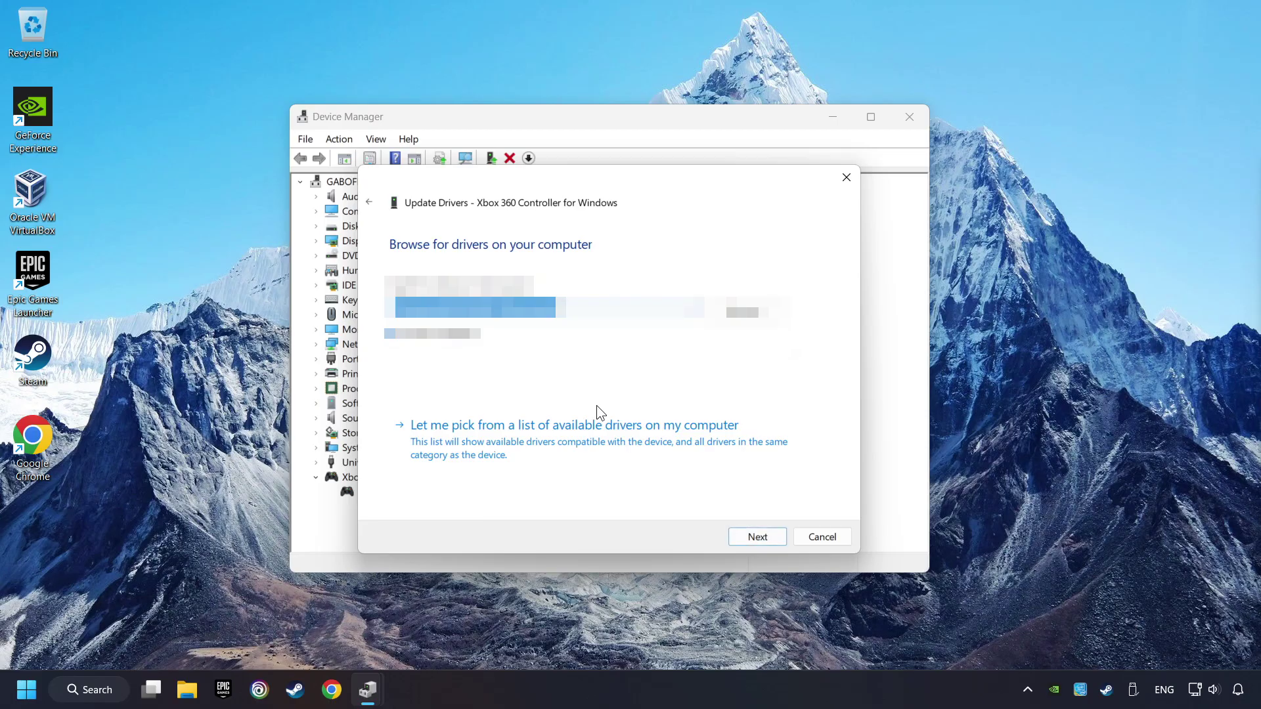
left_click(545, 448)
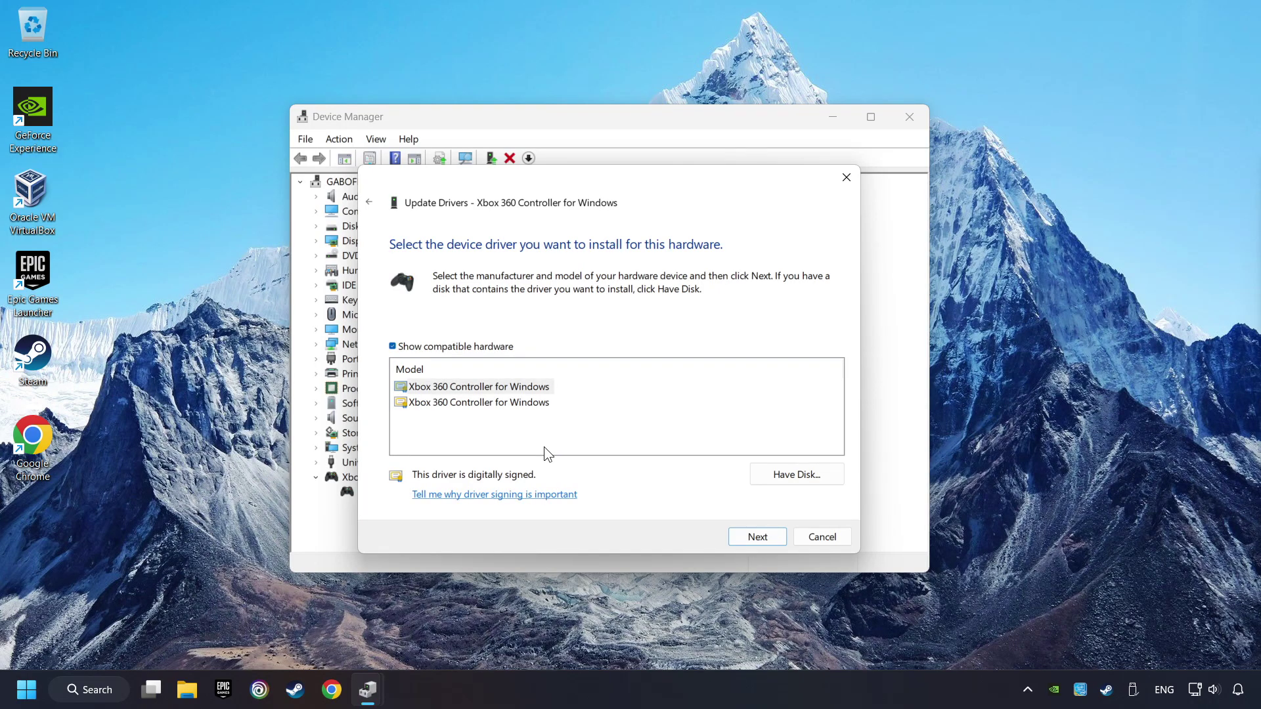
left_click(462, 388)
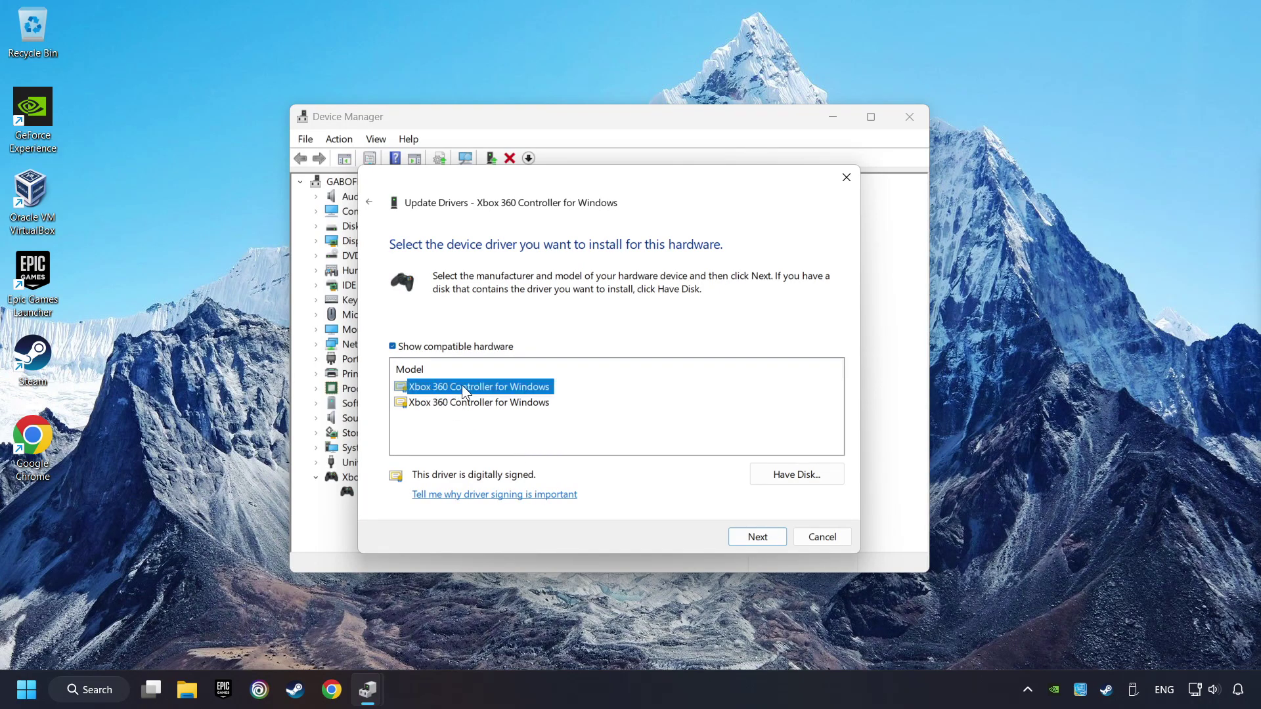
left_click(756, 537)
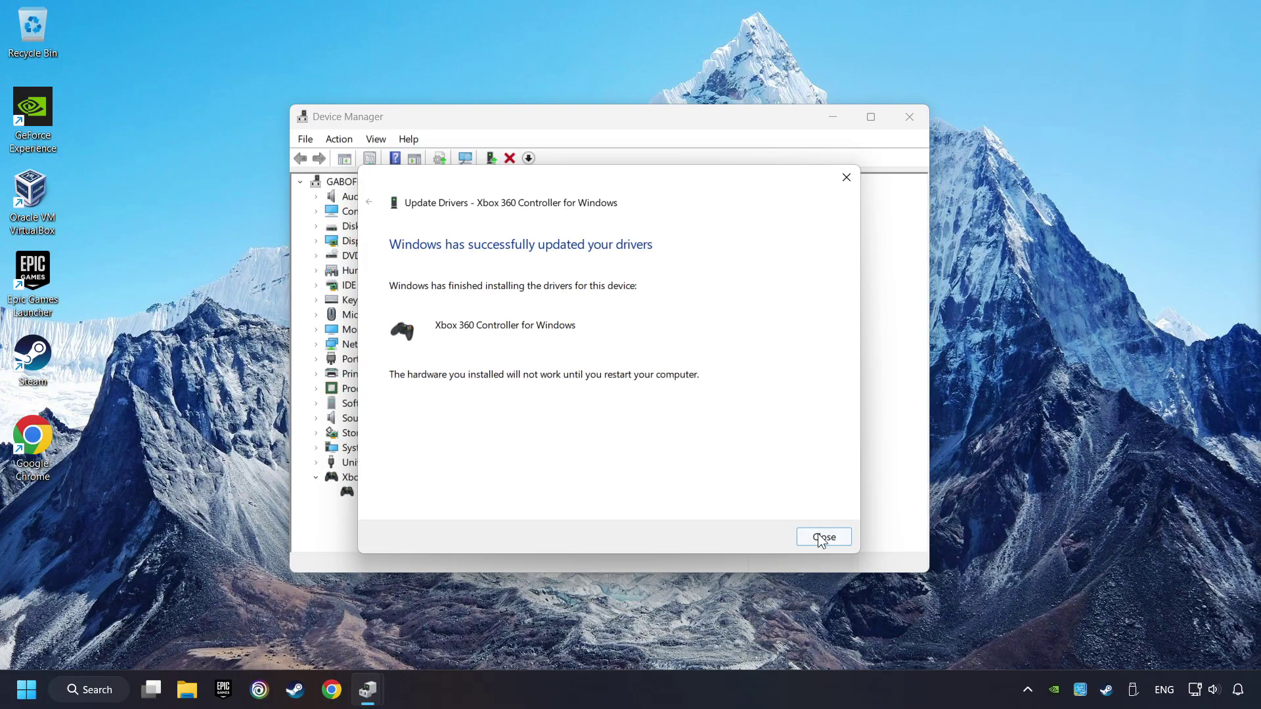
left_click(829, 538)
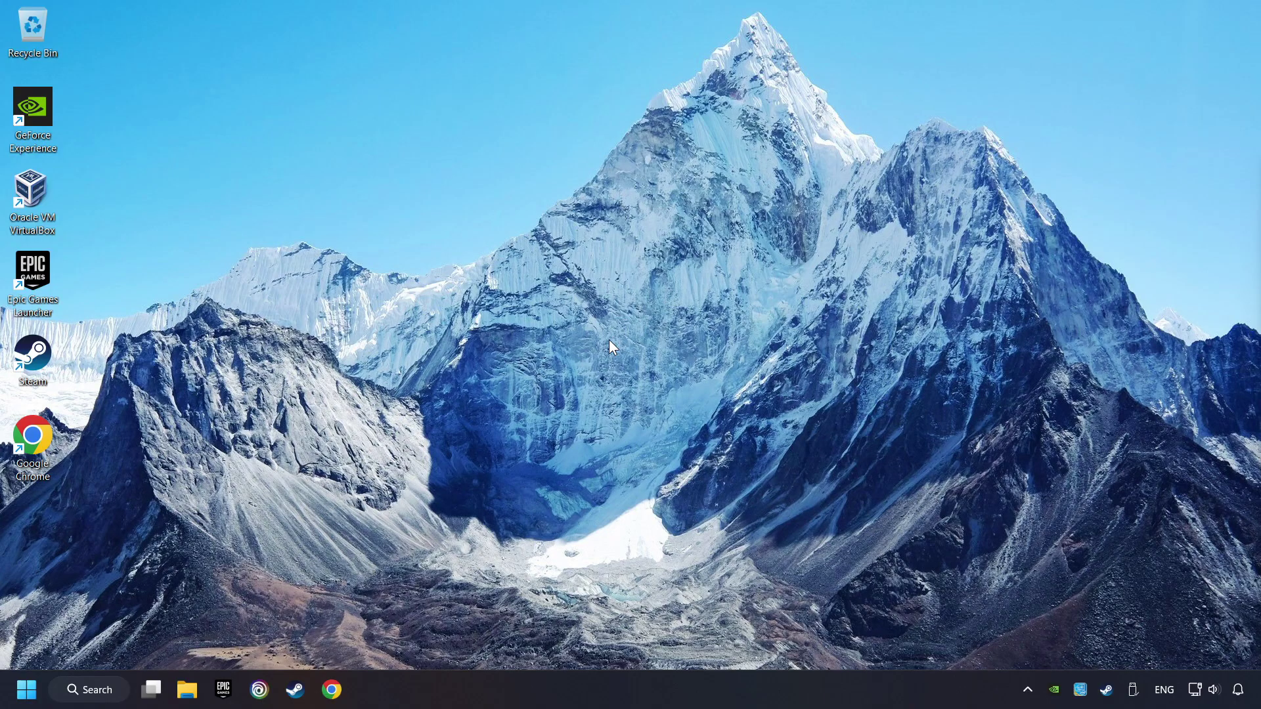
- Reopen Device Manager by searching 'device manager' in Windows Search
left_click(107, 696)
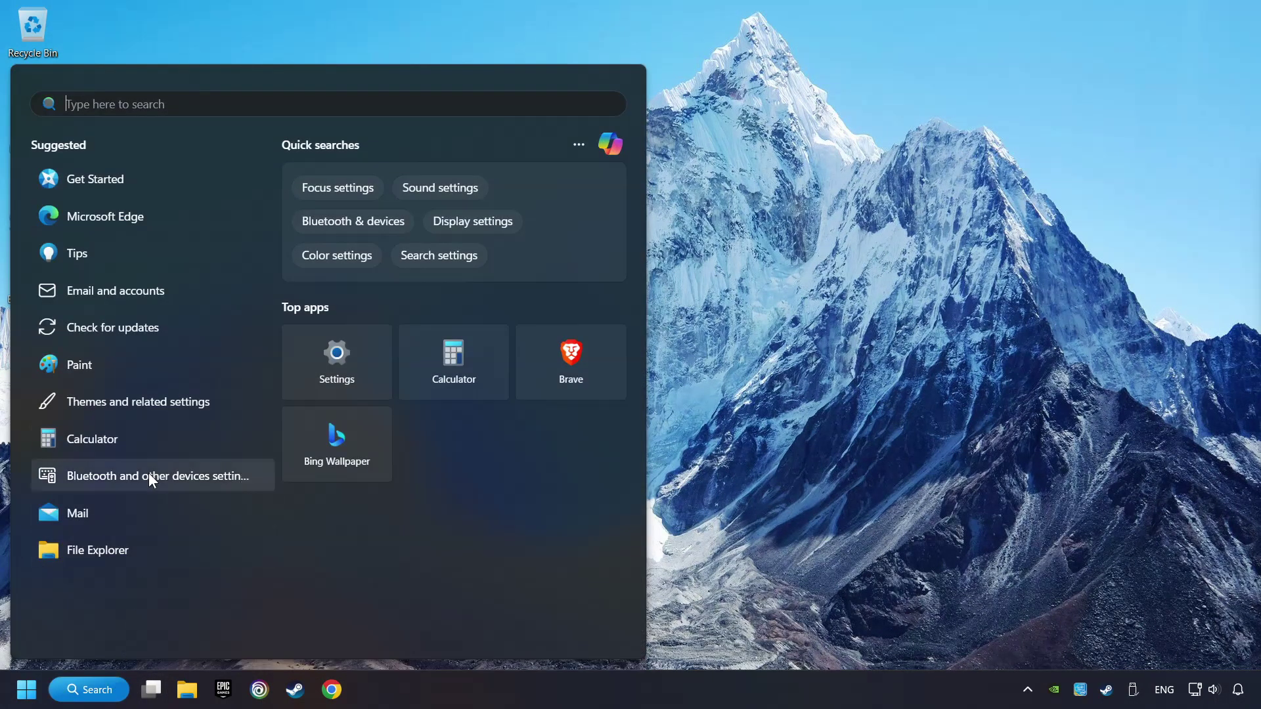
type("devic")
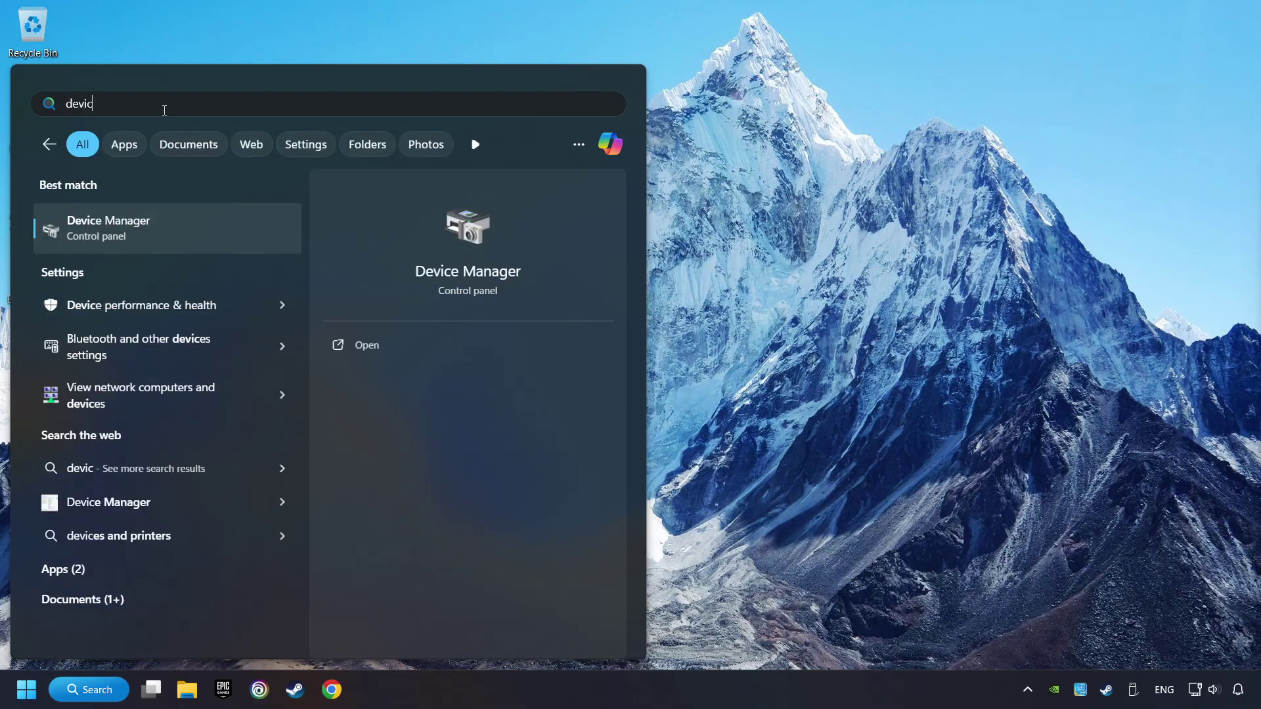
type("e manager")
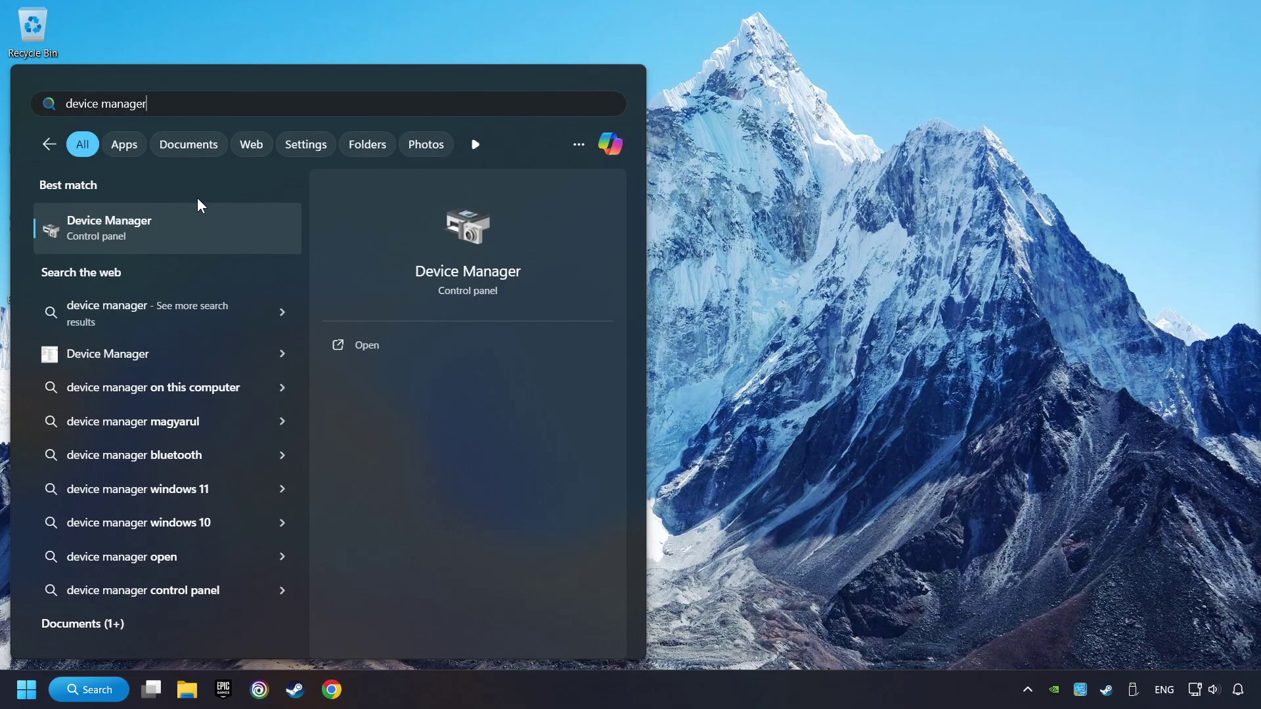
left_click(272, 237)
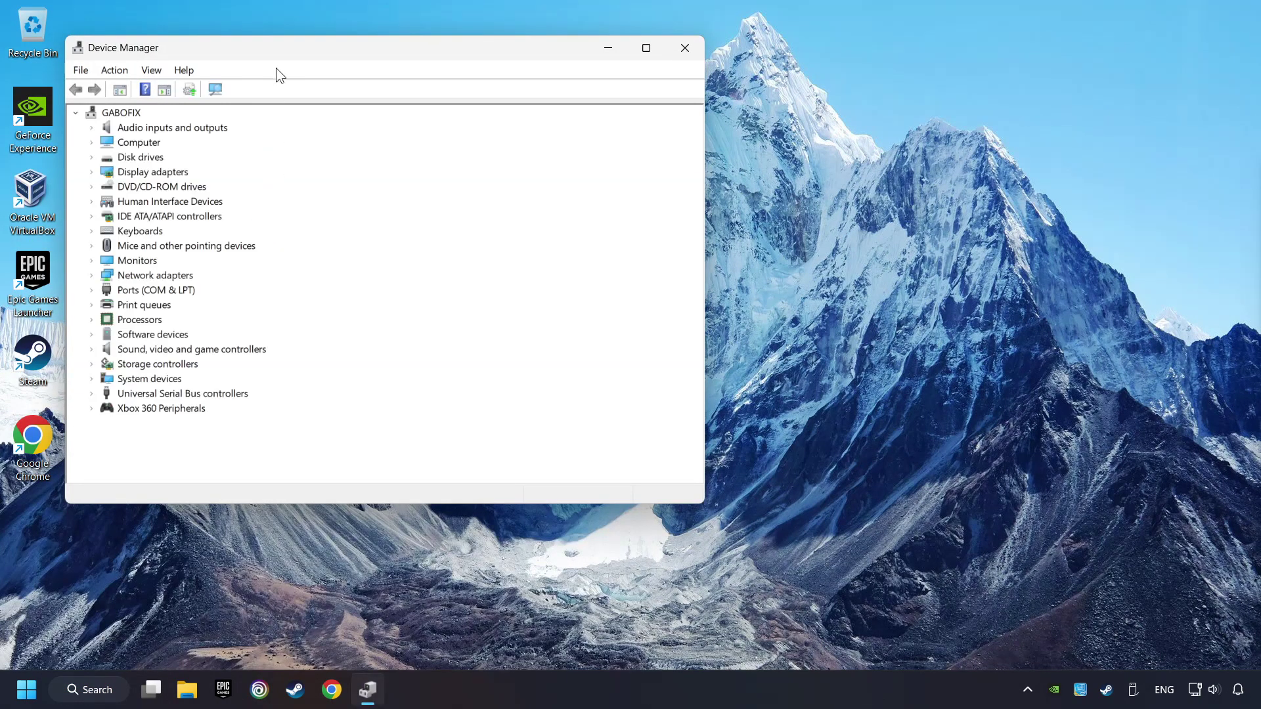
- Review the first Generic USB Hub's Power Management settings under Universal Serial Bus controllers, then close with OK
left_click_drag(385, 86, 516, 135)
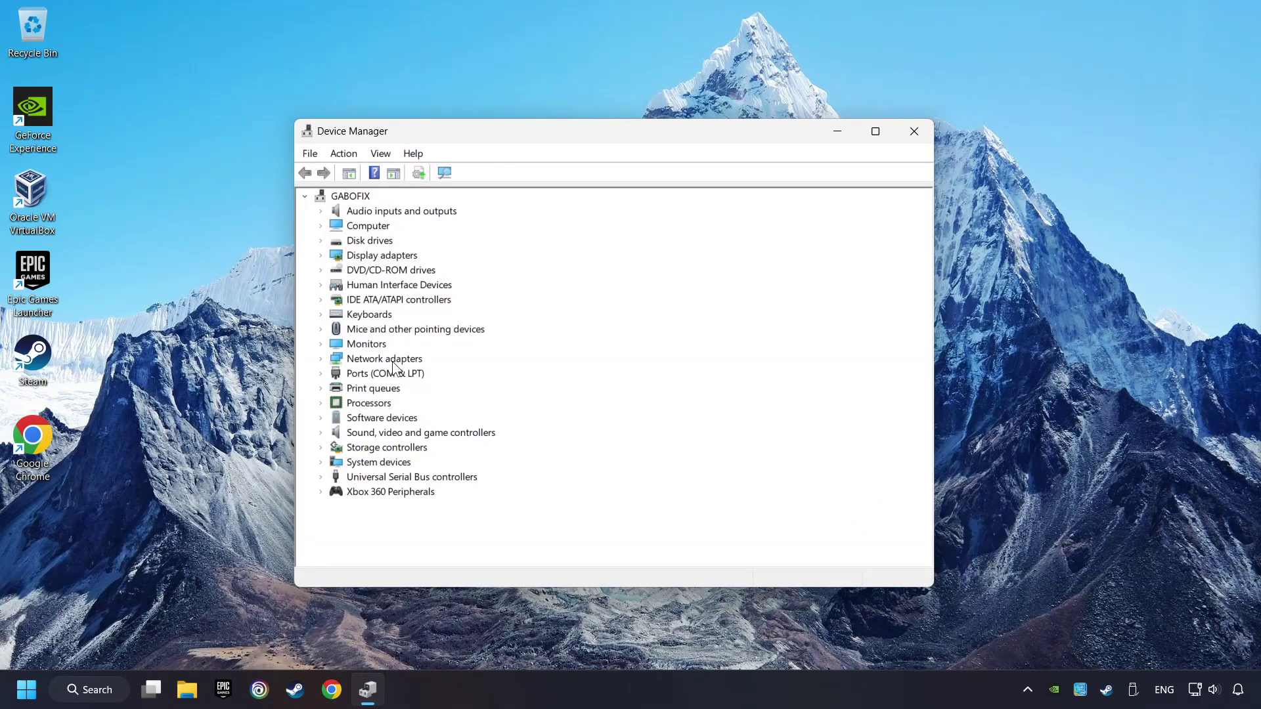
left_click(338, 478)
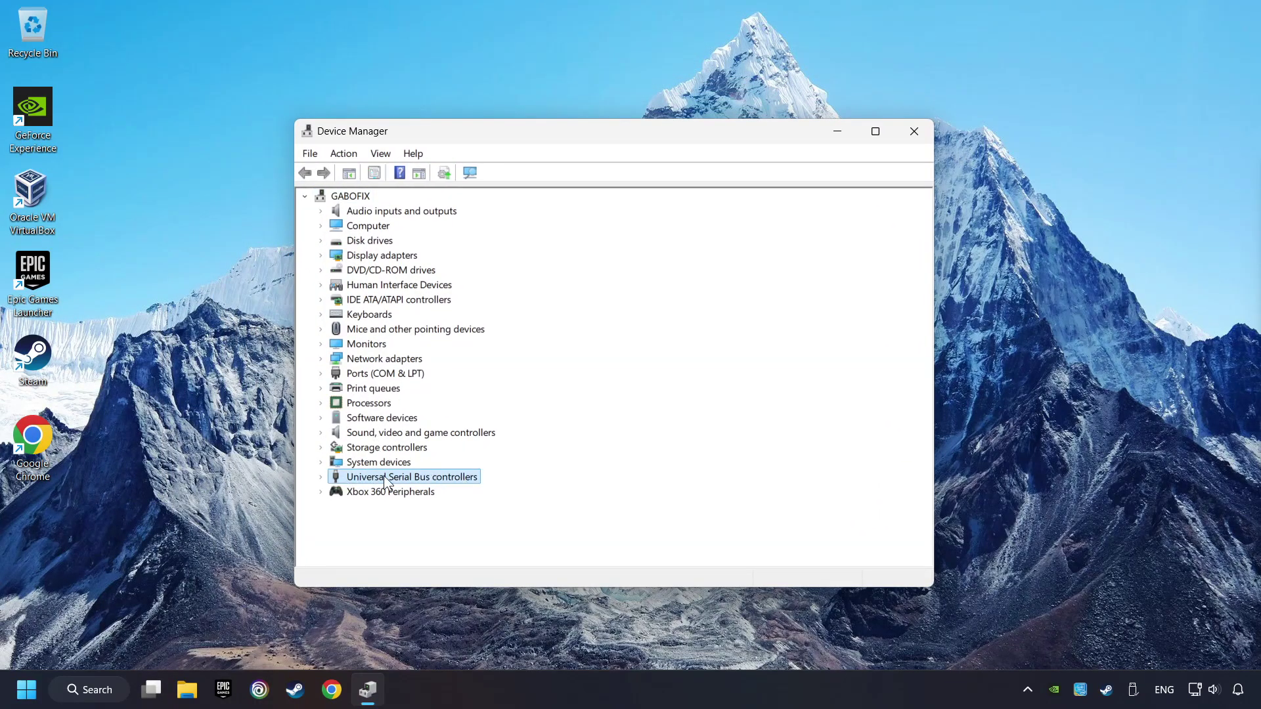
left_click(317, 478)
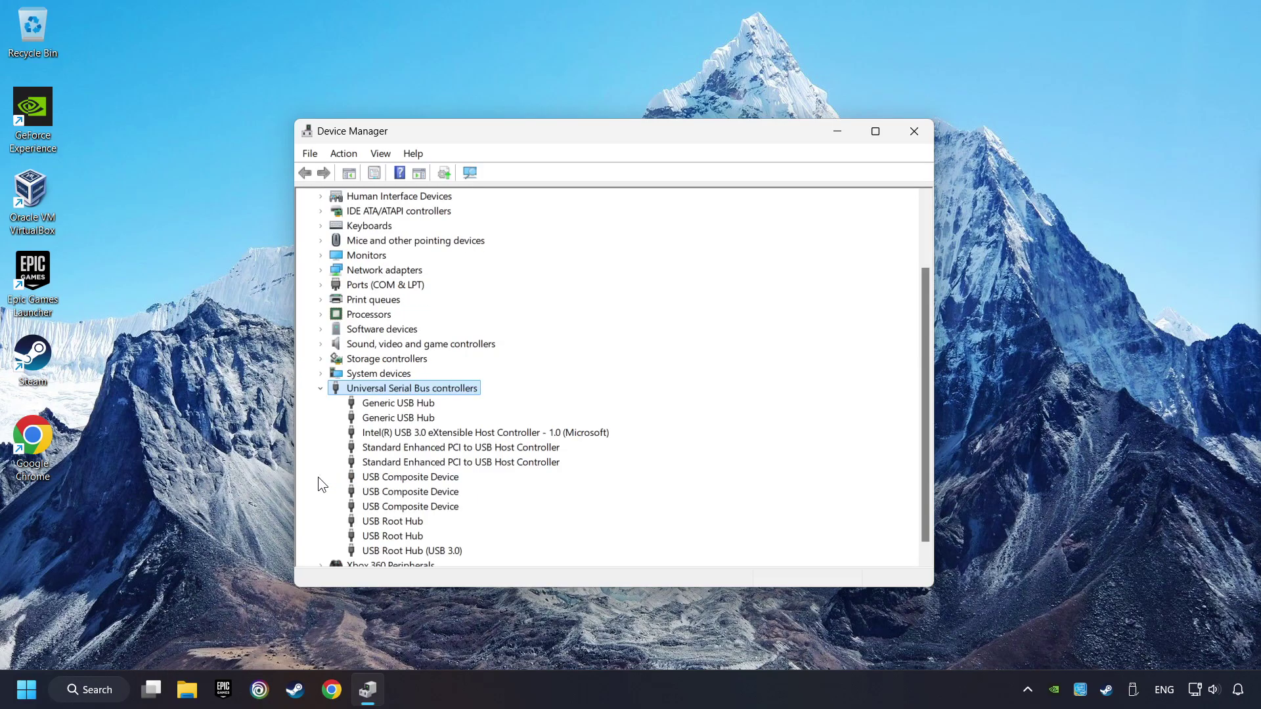
scroll(378, 449, "down", 1)
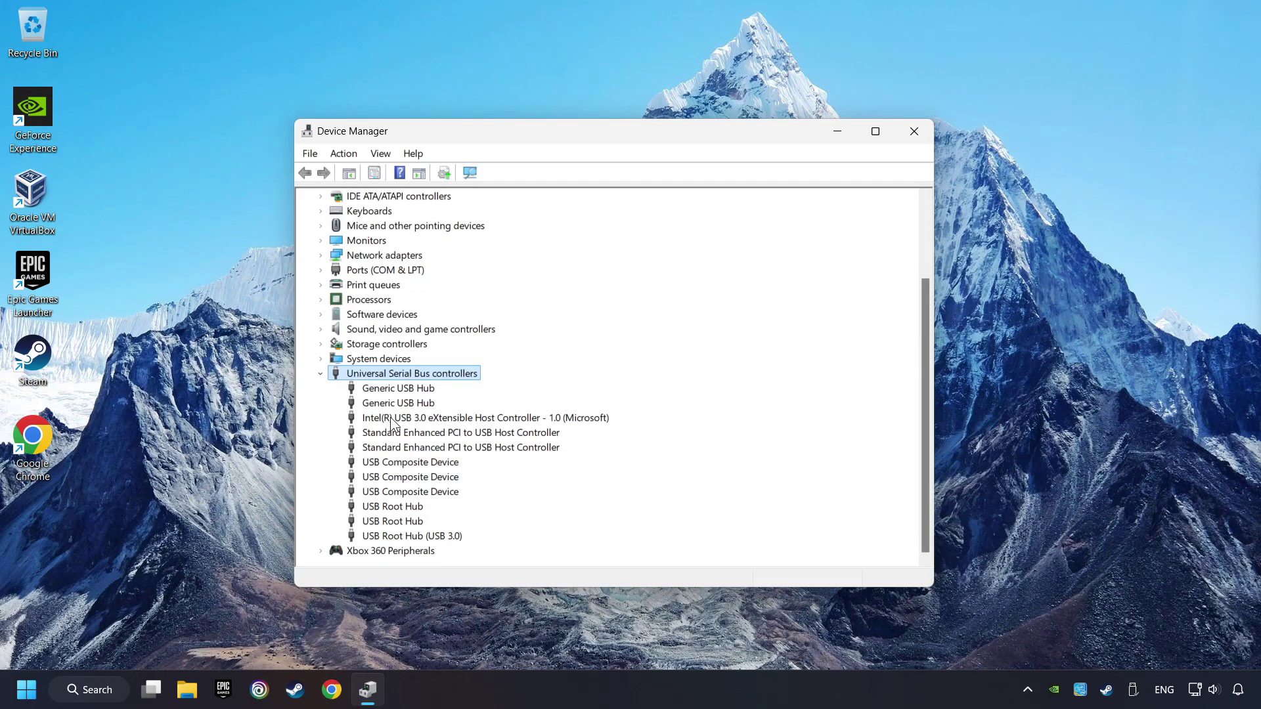
left_click(343, 390)
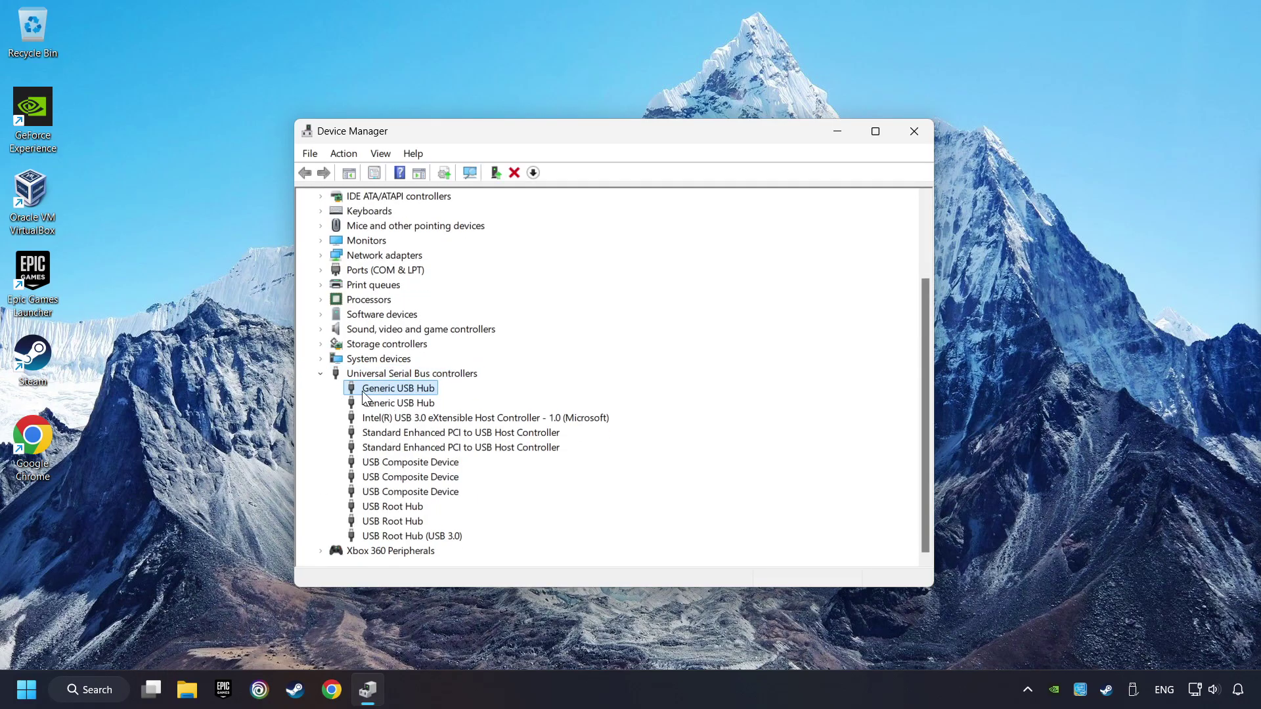
right_click(435, 388)
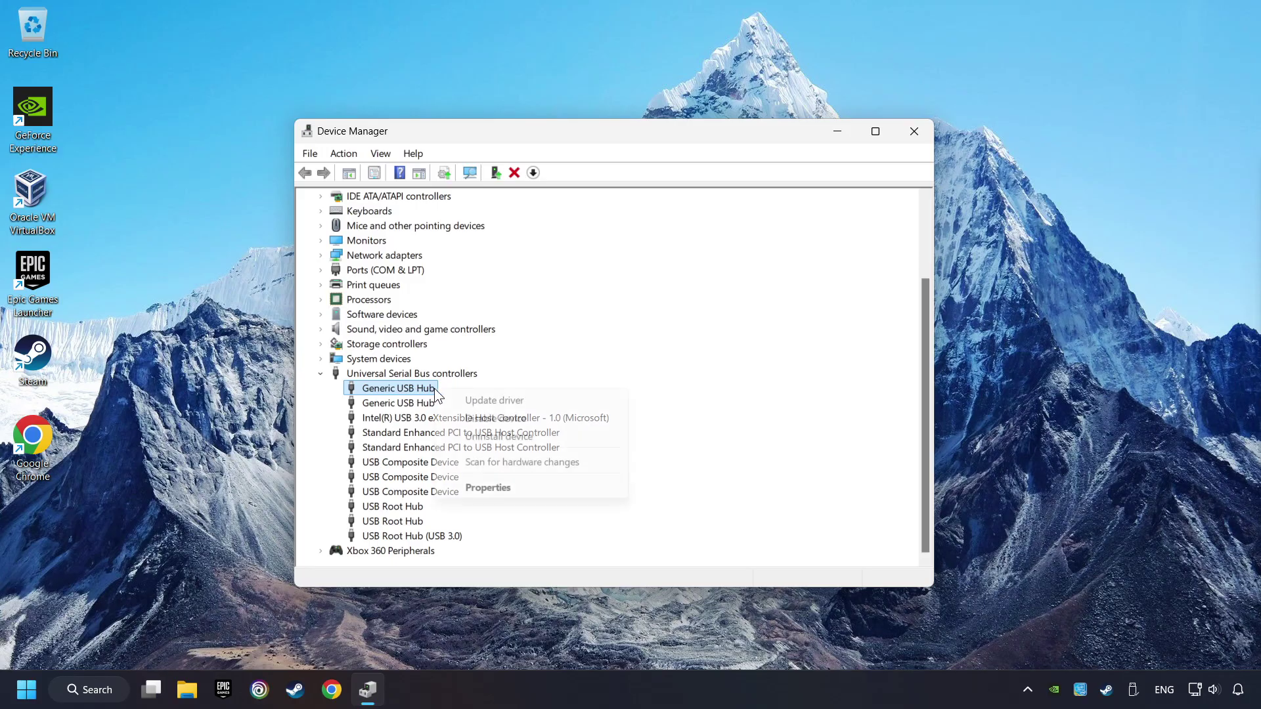
left_click(502, 488)
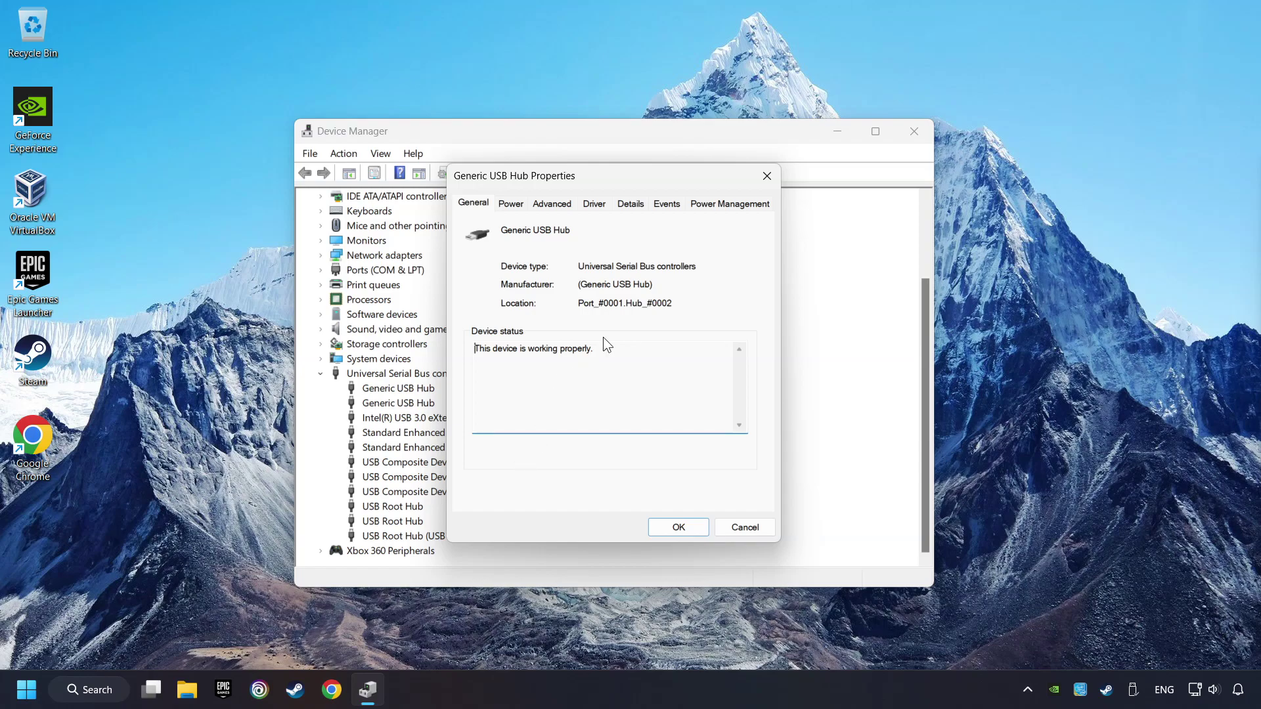
left_click(739, 208)
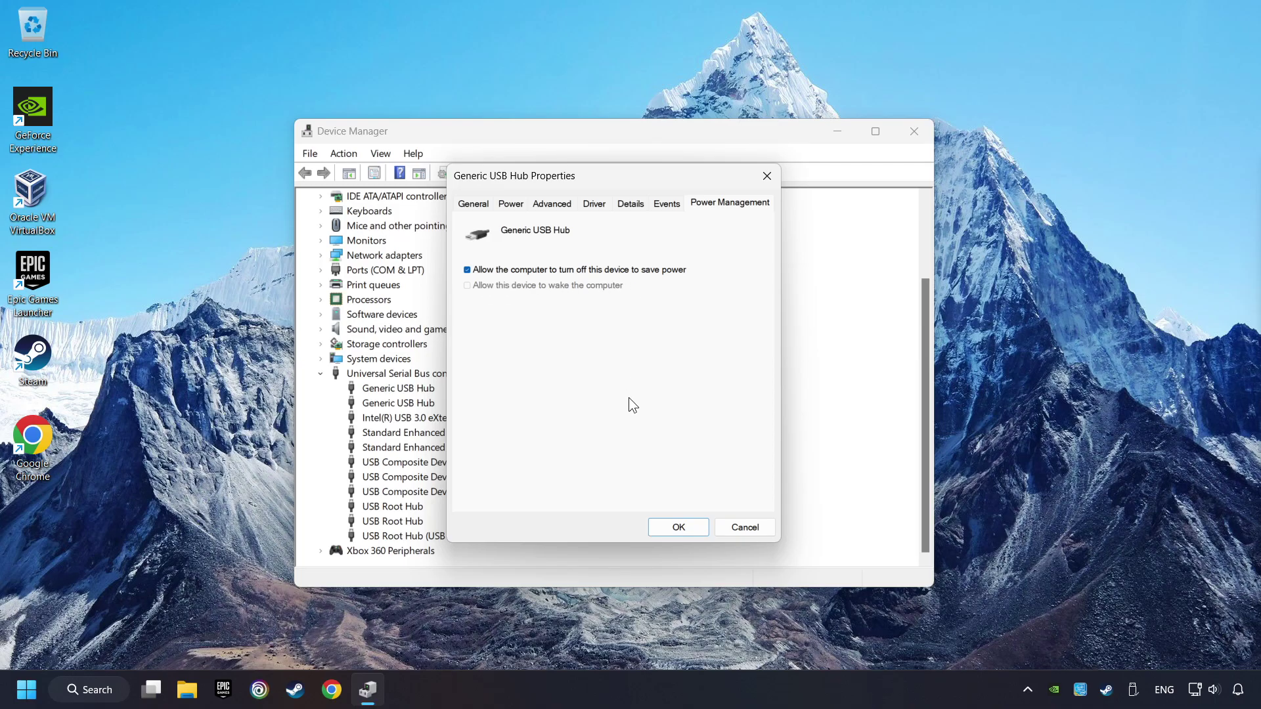
left_click(679, 527)
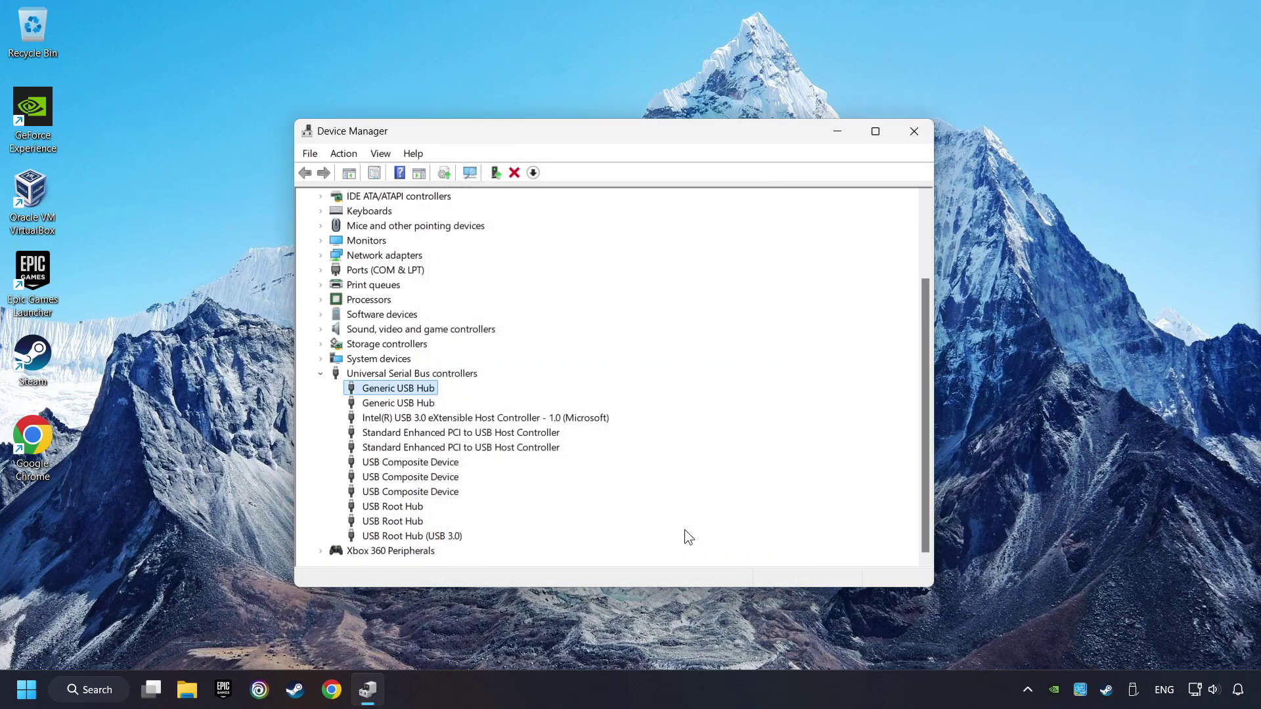
- Close Device Manager and open 'Set up USB game controllers' via a search for 'controllers'
left_click(914, 146)
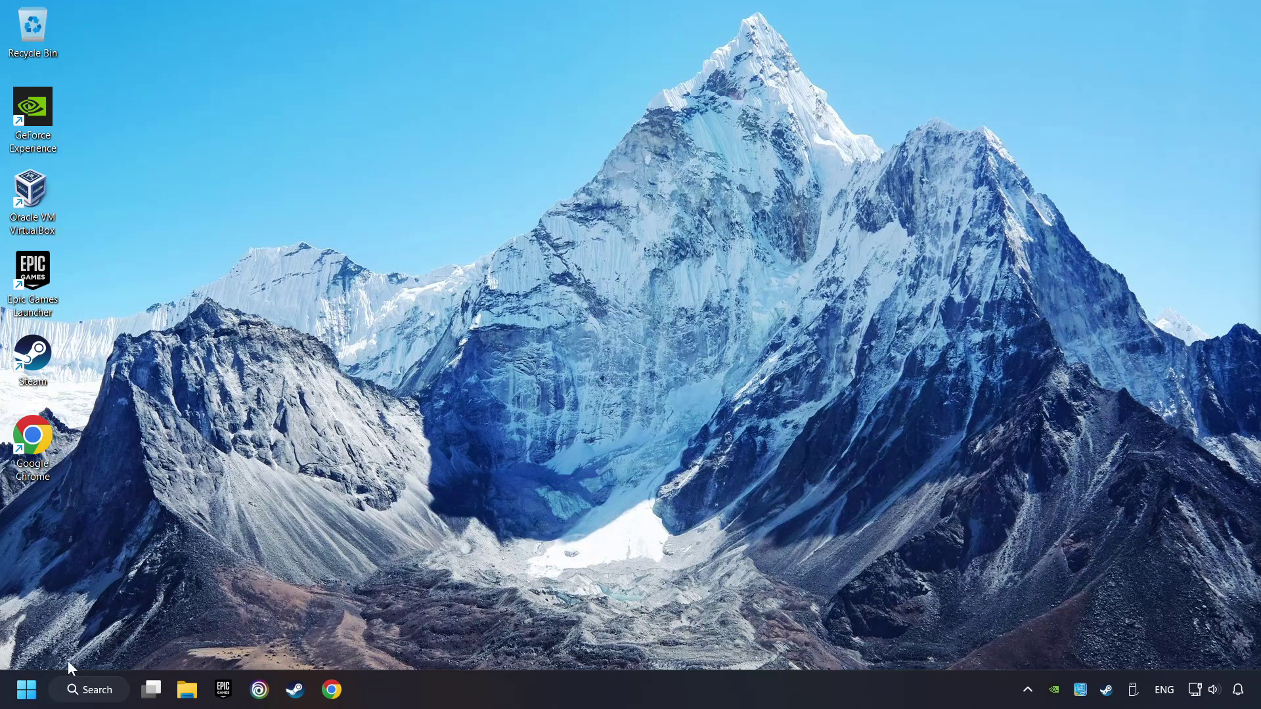
left_click(92, 690)
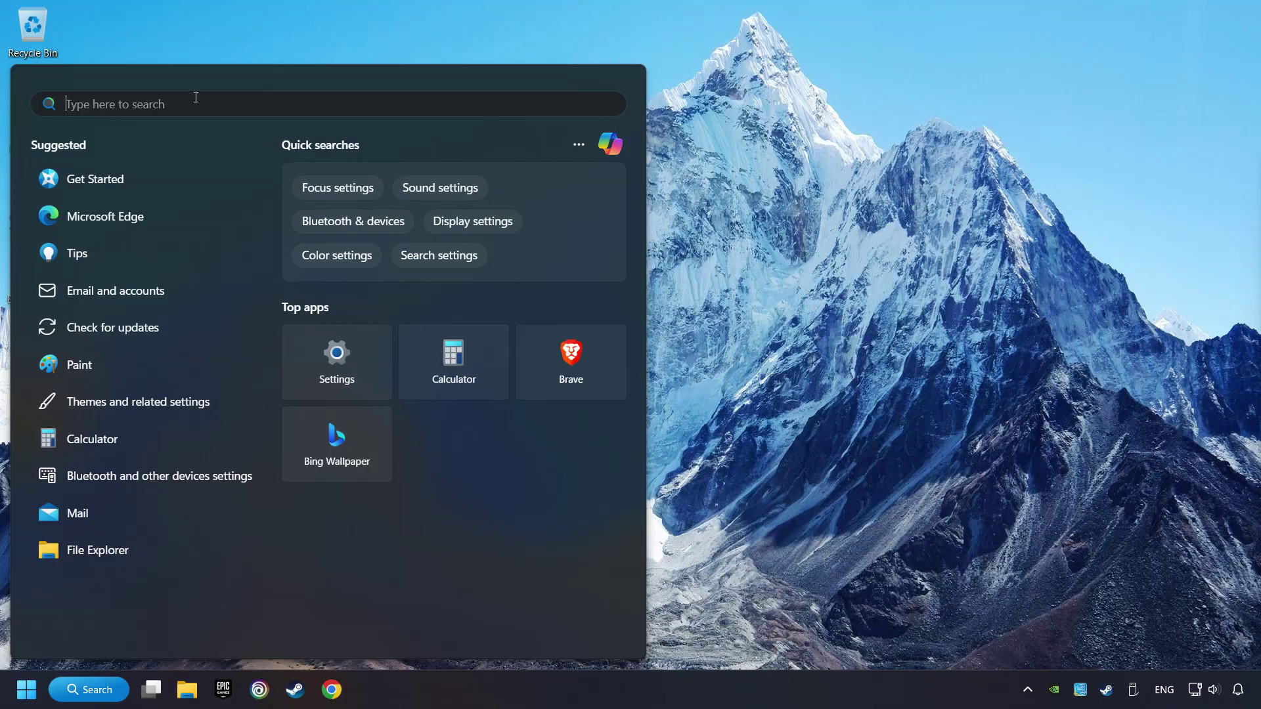
type("controllers")
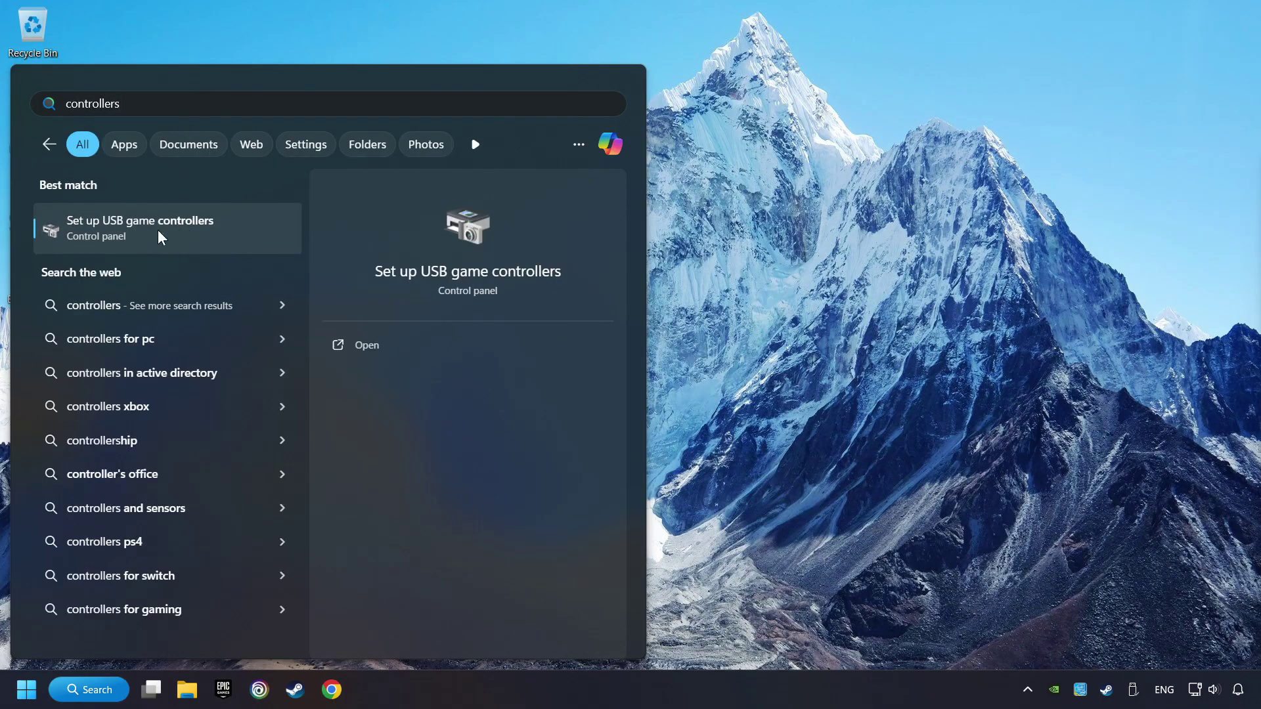
left_click(253, 231)
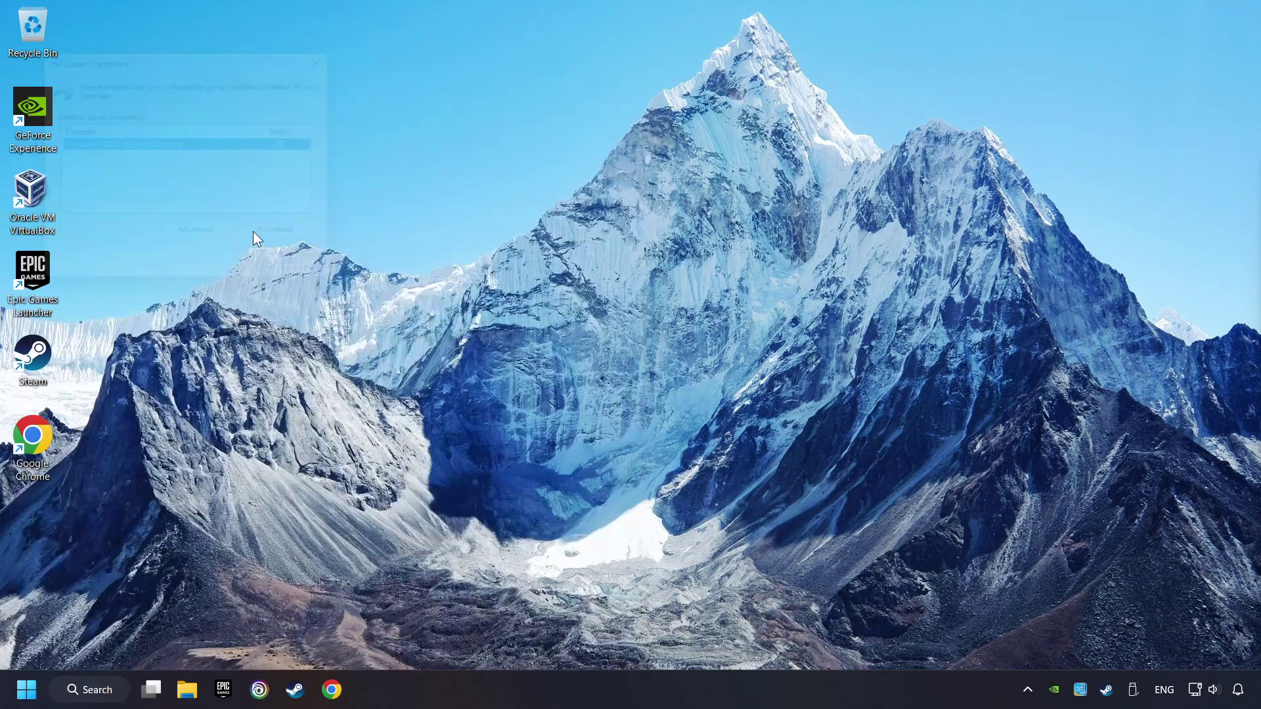
- Reset the XBOX 360 controller's calibration to default on its Properties Settings tab
left_click_drag(192, 57, 620, 230)
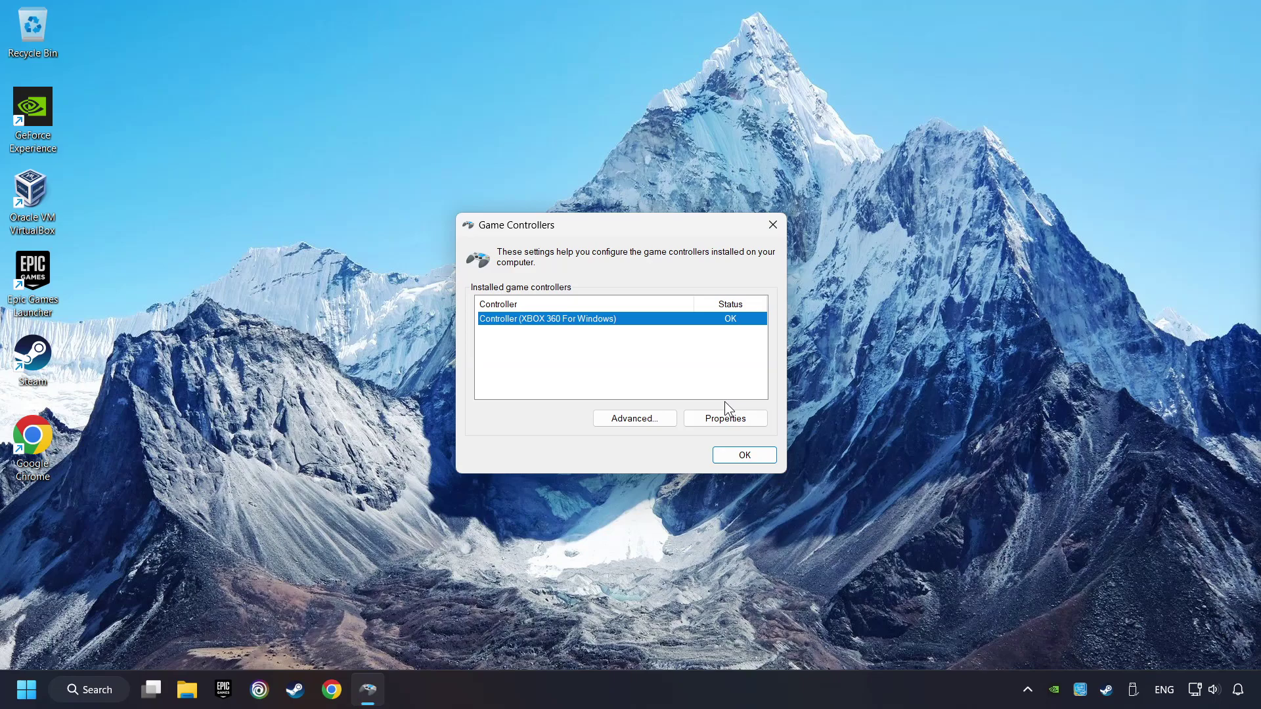
left_click(726, 423)
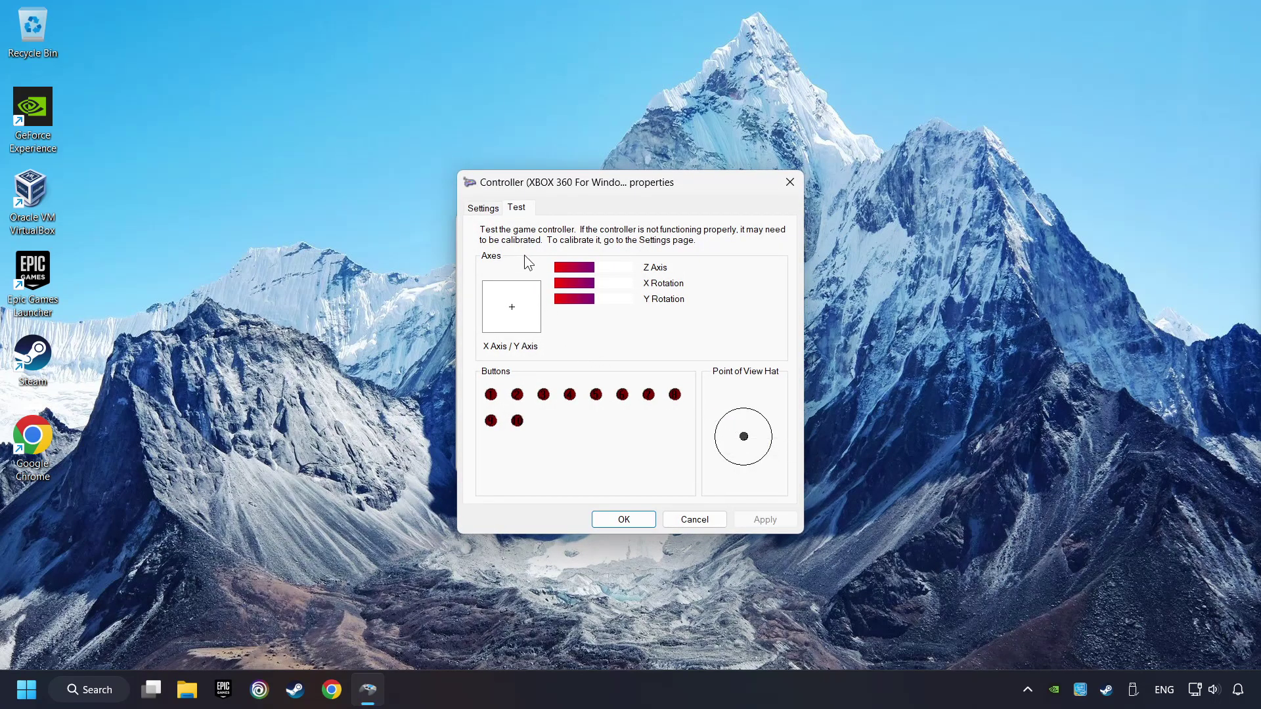
left_click(483, 209)
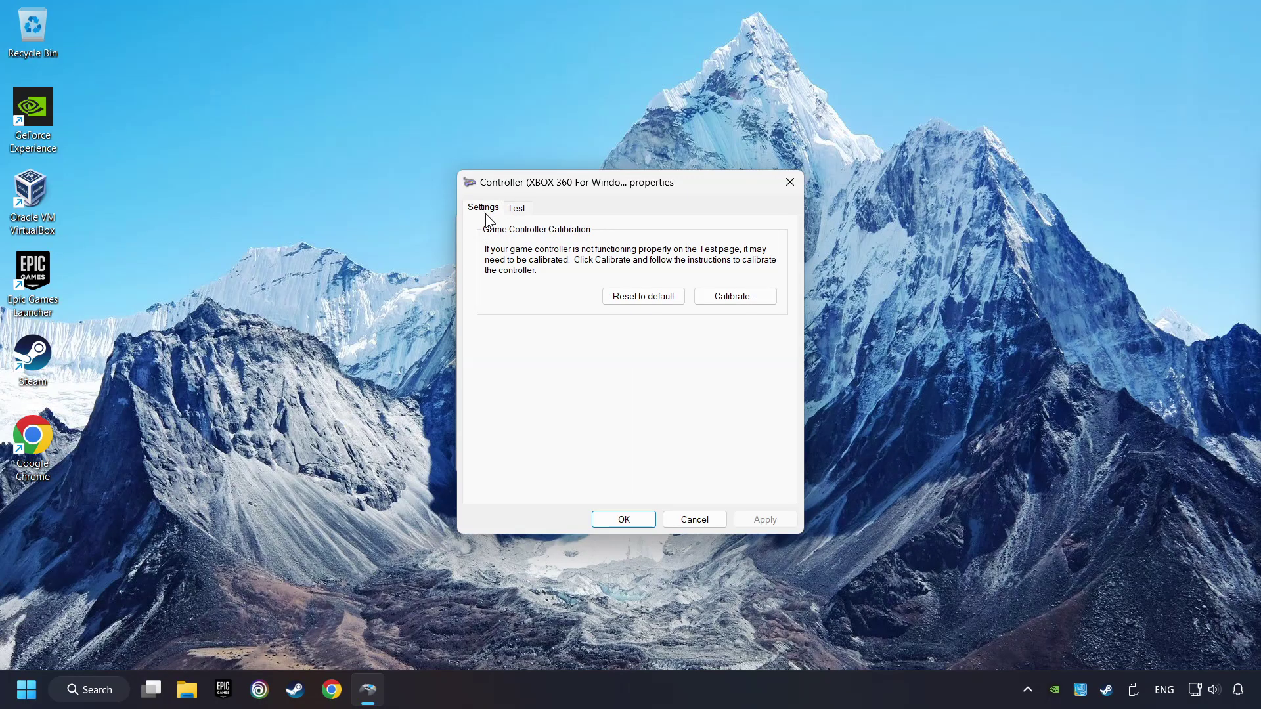
left_click(642, 302)
- Calibrate every axis through the wizard, including Z, X Rotation and Y Rotation, then apply and confirm with OK
left_click(758, 302)
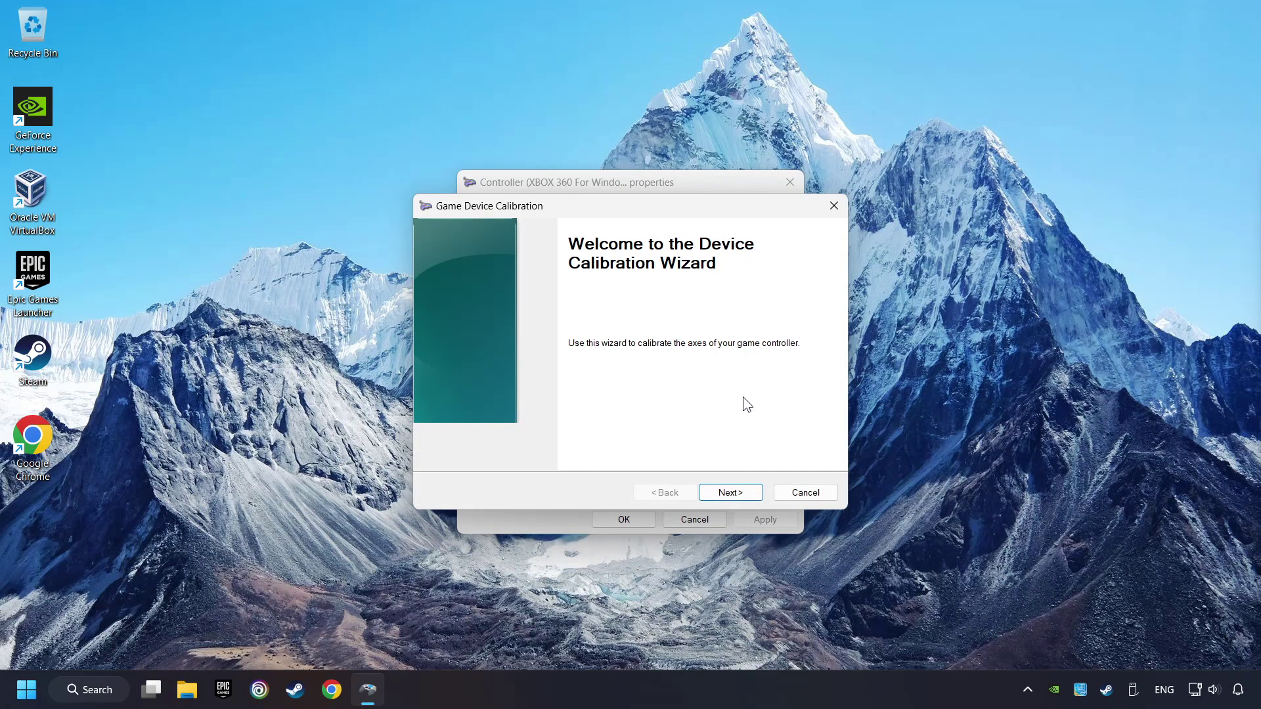
left_click(730, 492)
left_click(731, 493)
left_click(730, 493)
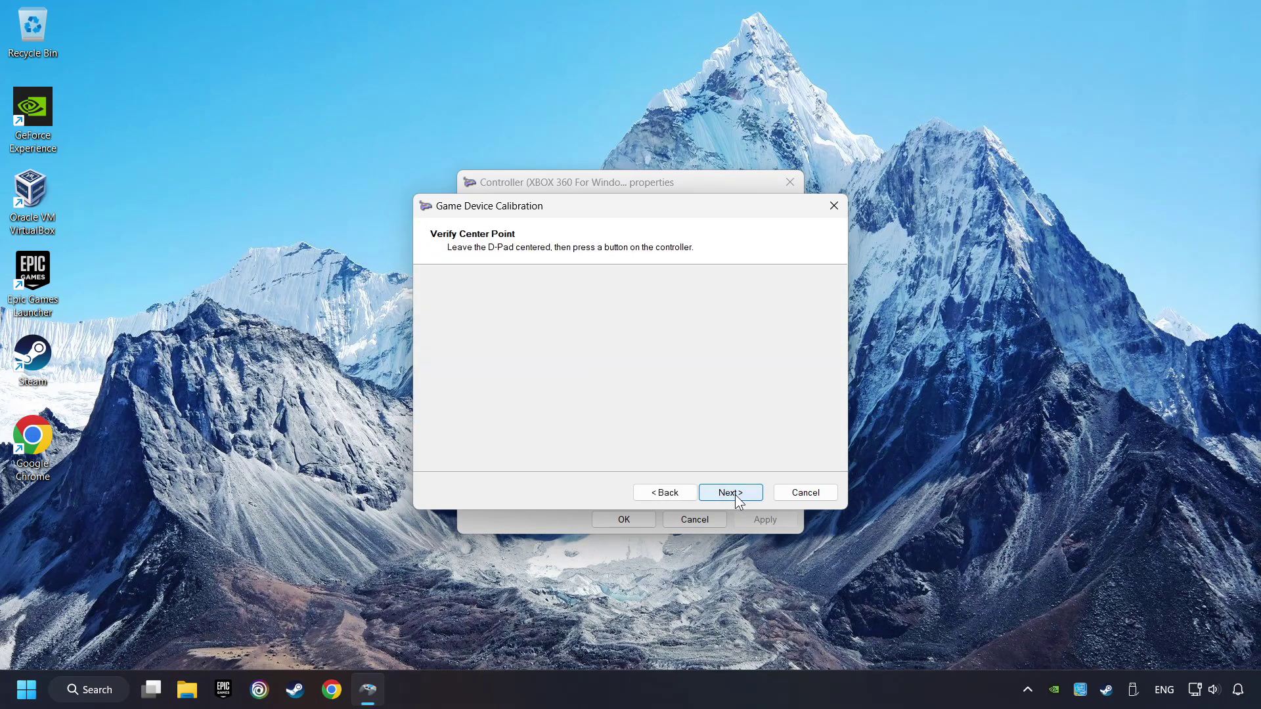
left_click(730, 492)
left_click(731, 492)
left_click(736, 495)
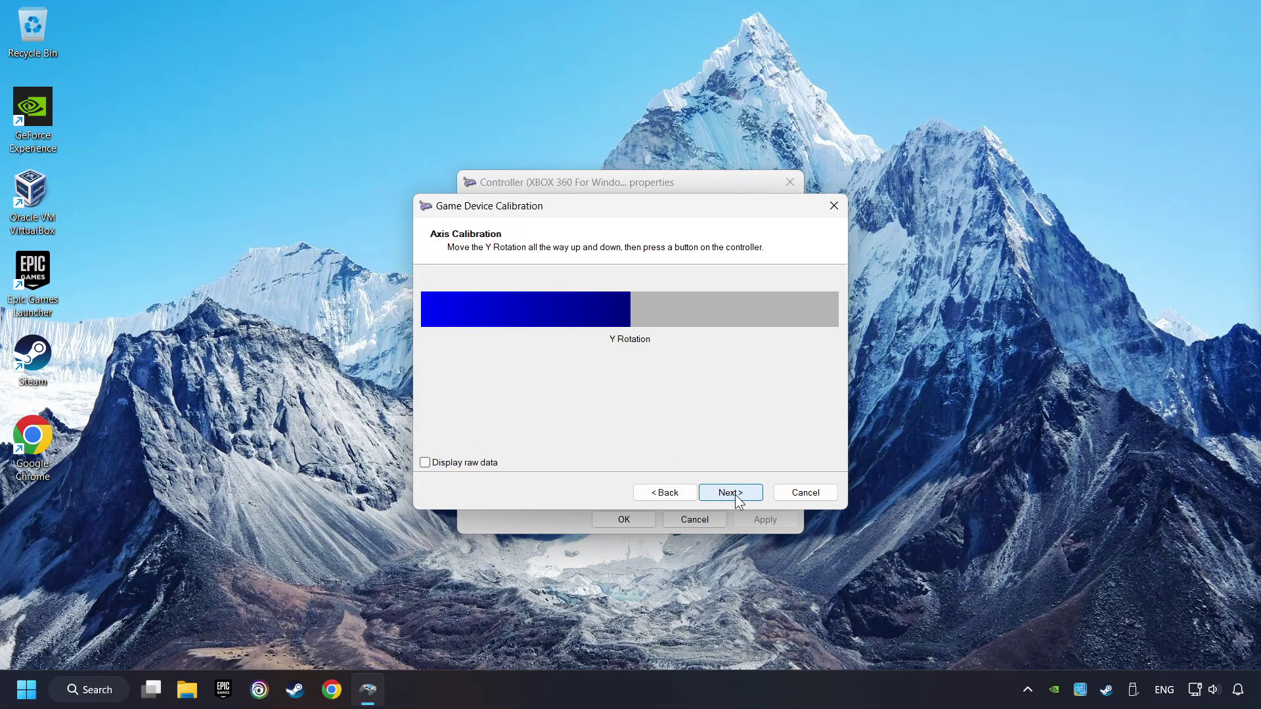
left_click(735, 495)
left_click(734, 494)
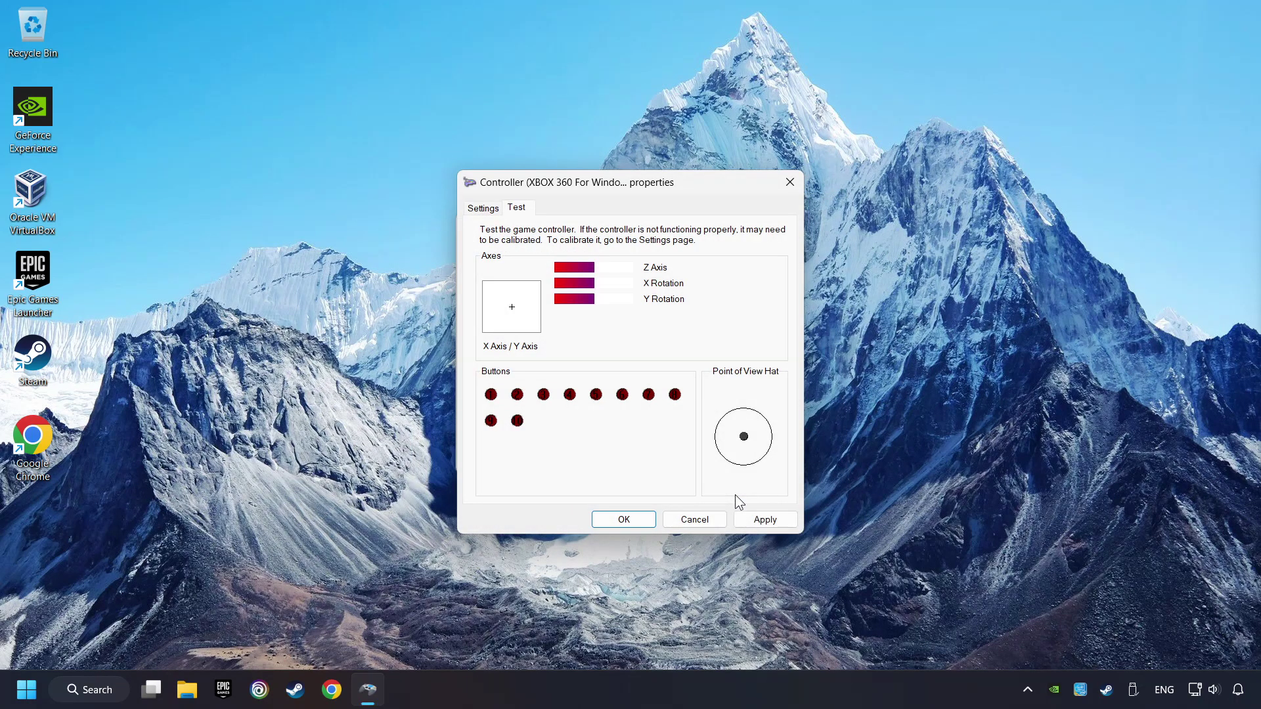
left_click(773, 525)
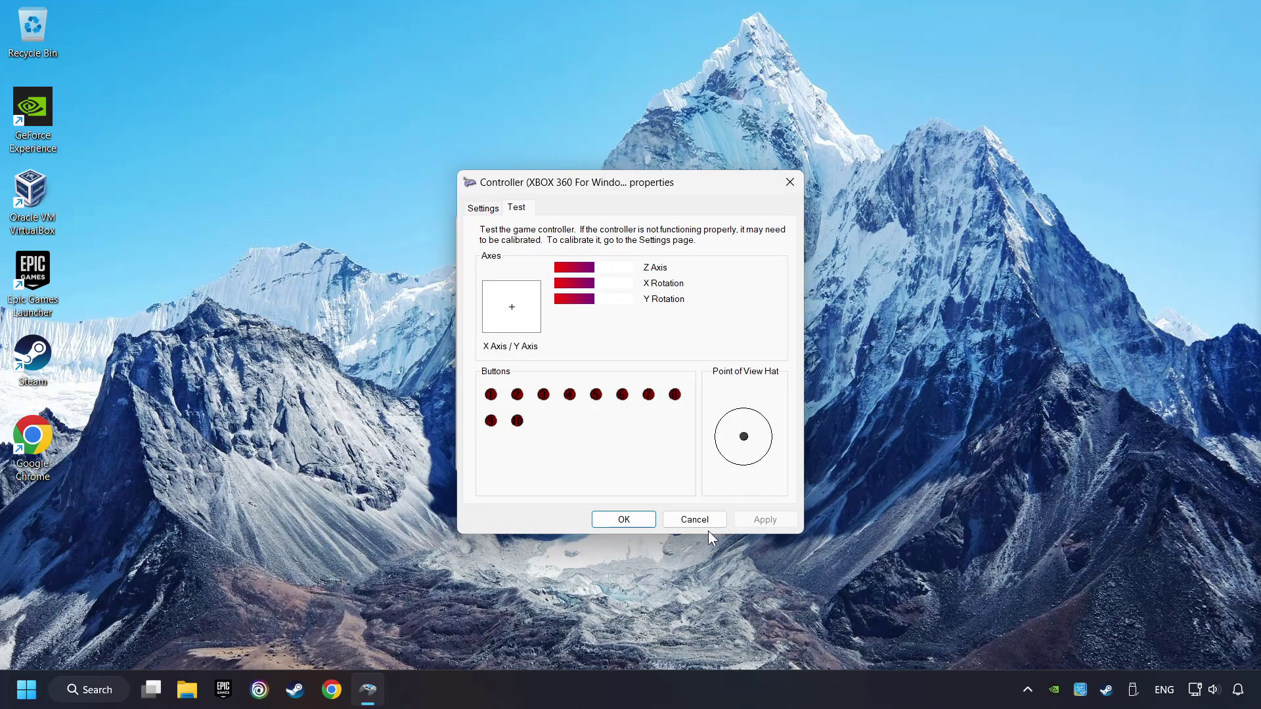
left_click(622, 520)
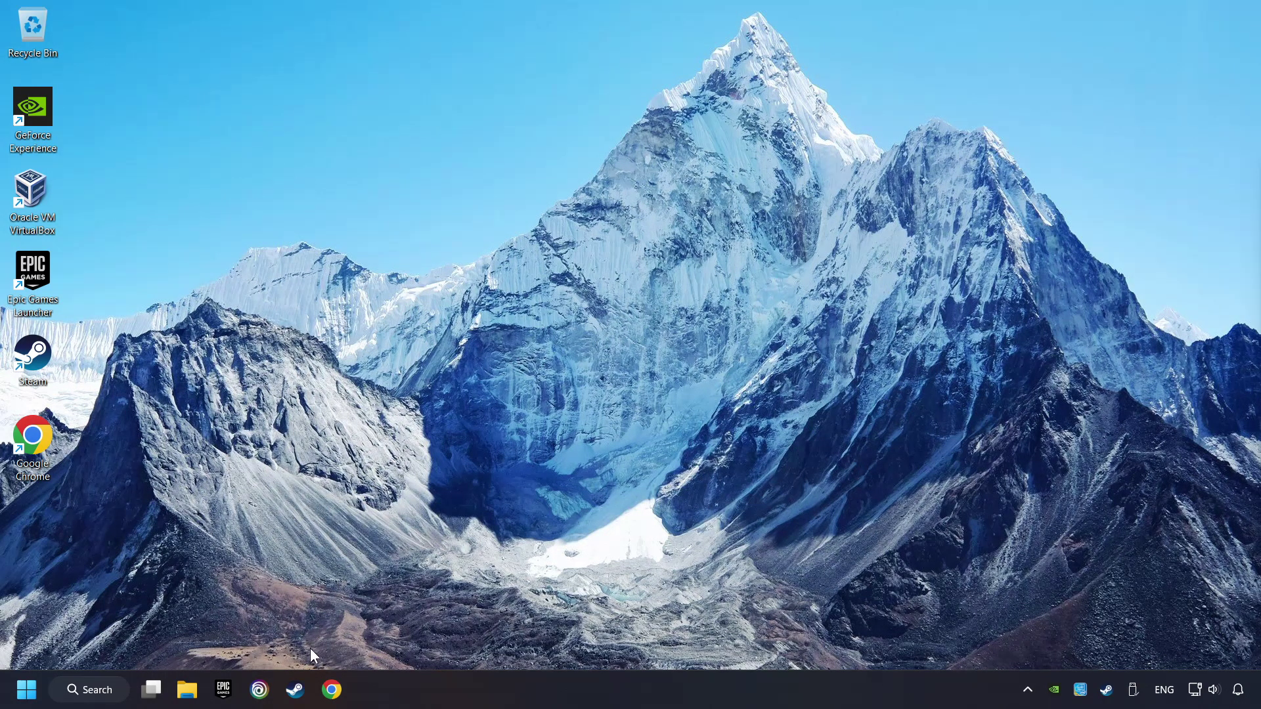
- Bring up Steam, open Settings from the Steam menu, and go to the Controller page
left_click(295, 689)
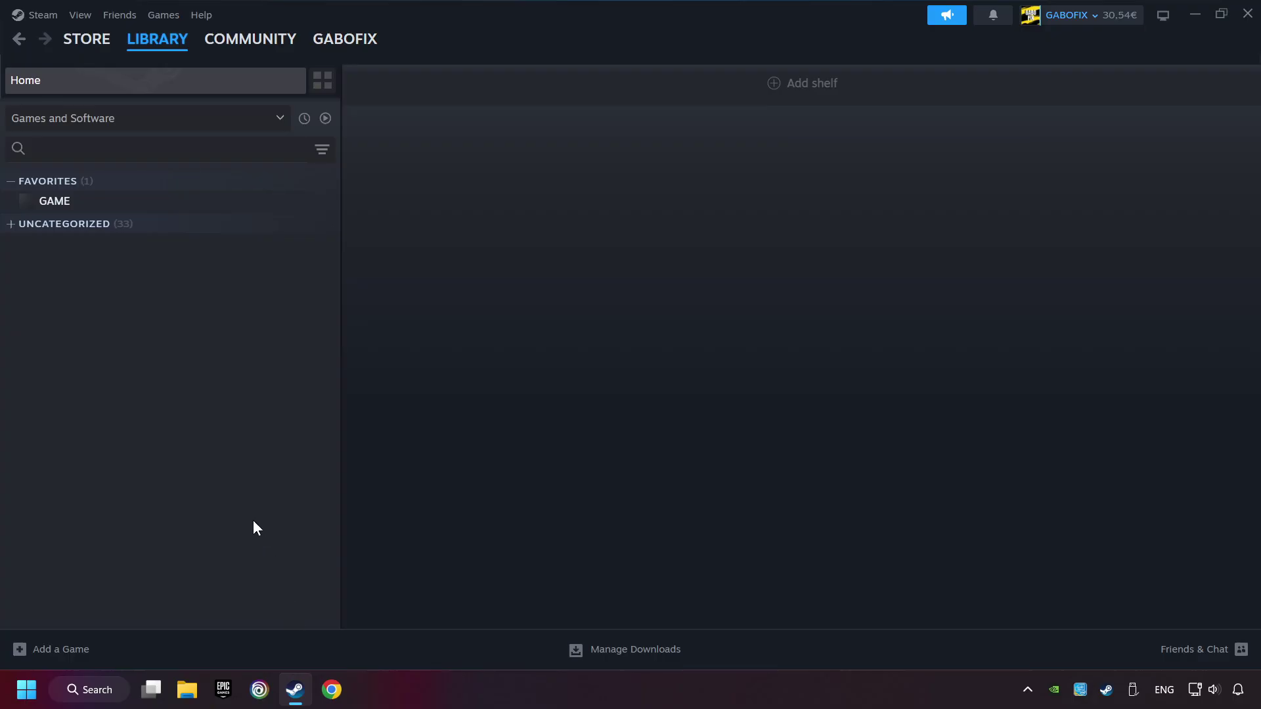
left_click(46, 15)
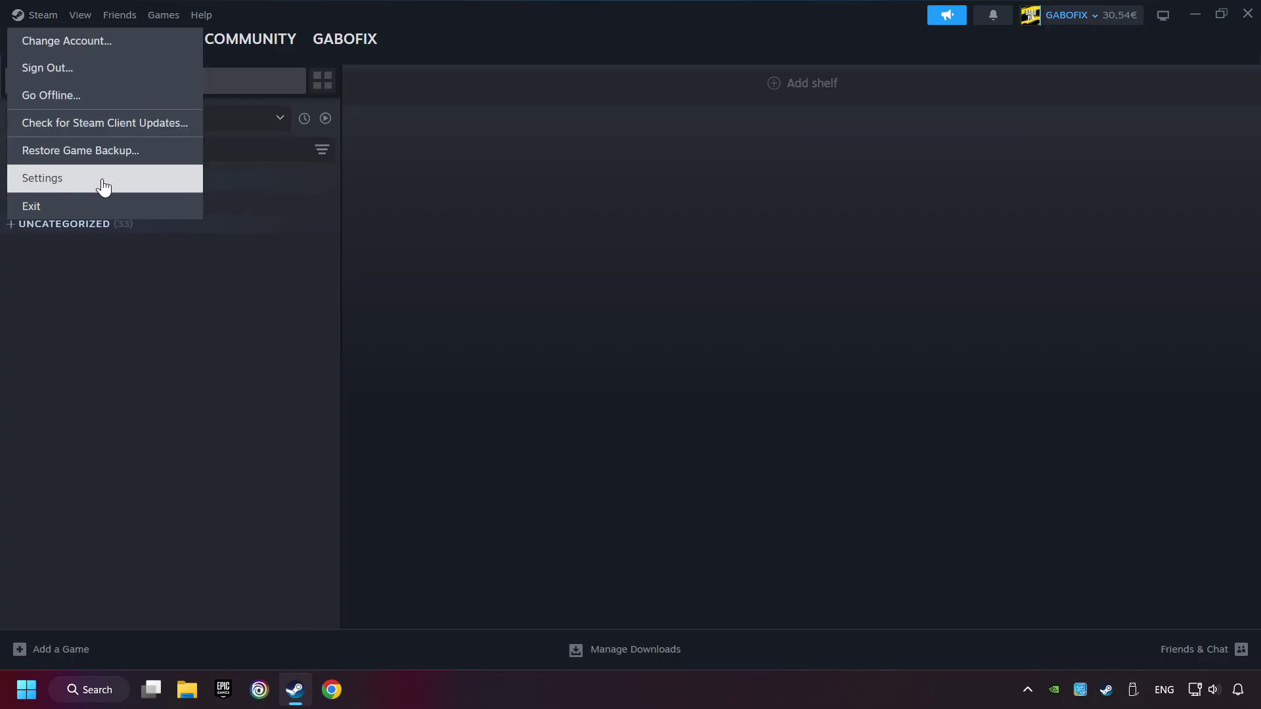
left_click(133, 185)
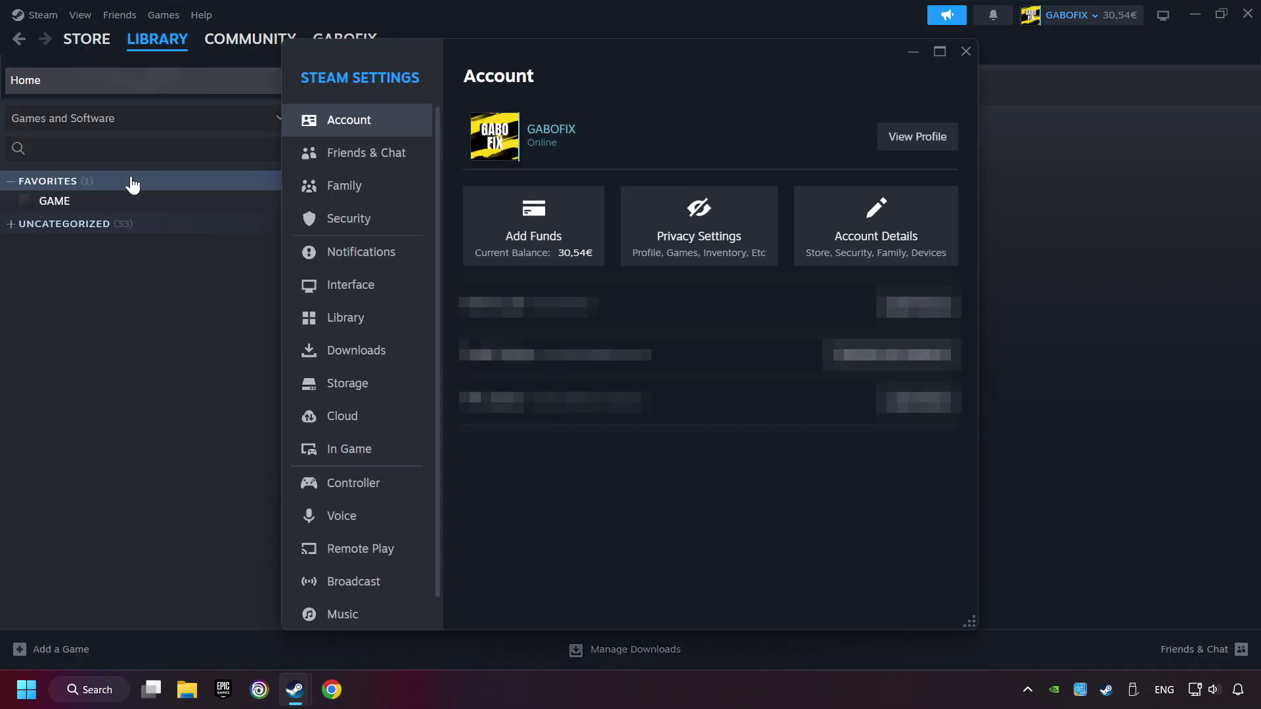
scroll(335, 302, "down", 1)
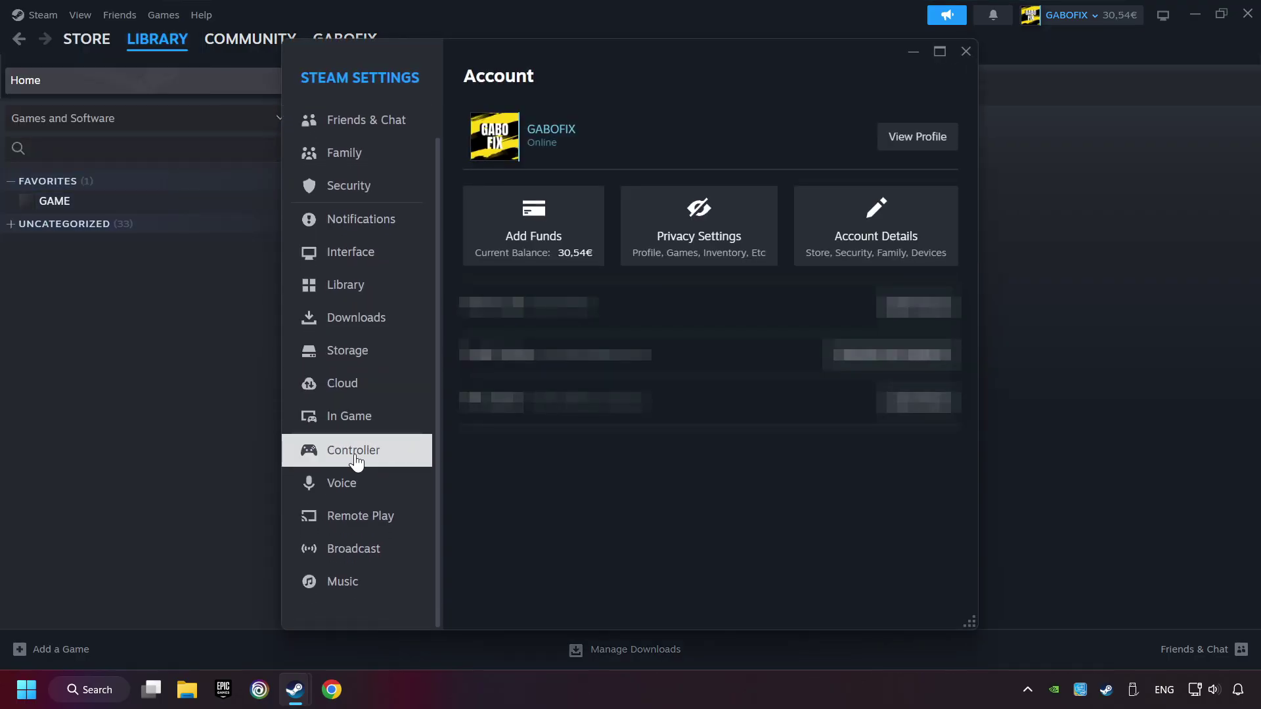
left_click(417, 457)
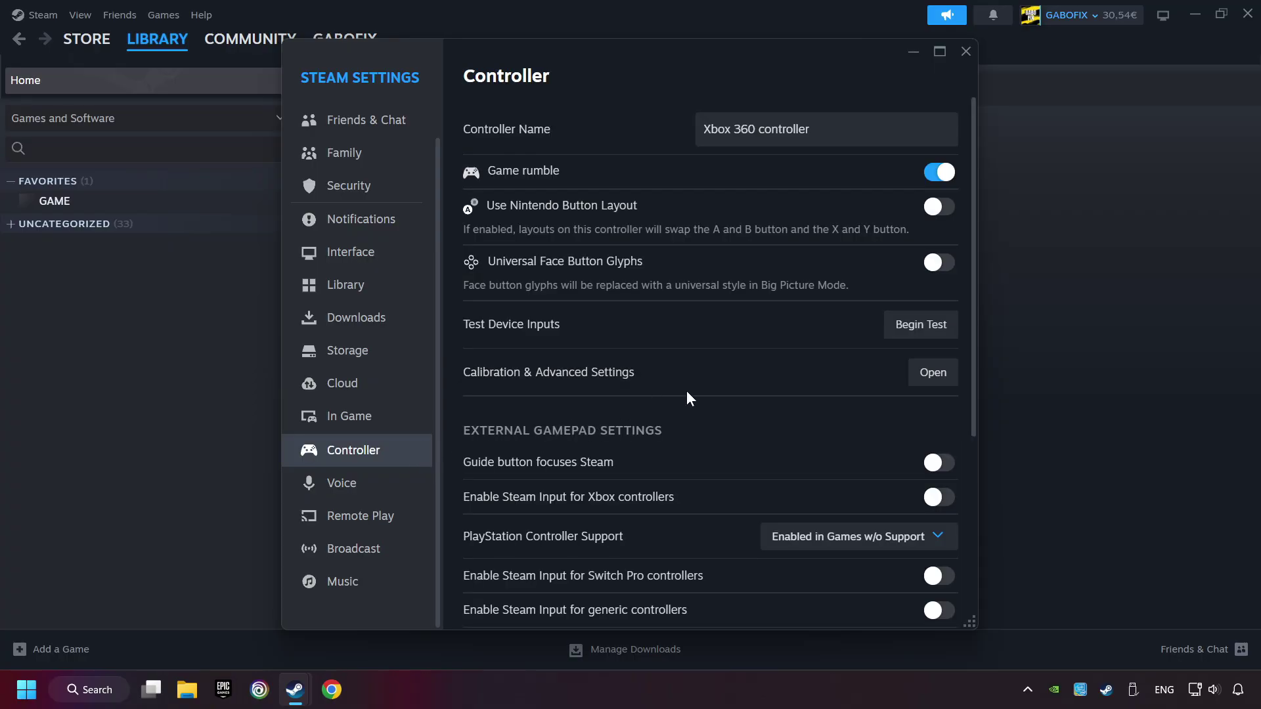
- Enable Steam Input for Xbox, Switch Pro and generic controllers; keep PlayStation at Enabled in Games w/o Support
scroll(686, 392, "down", 3)
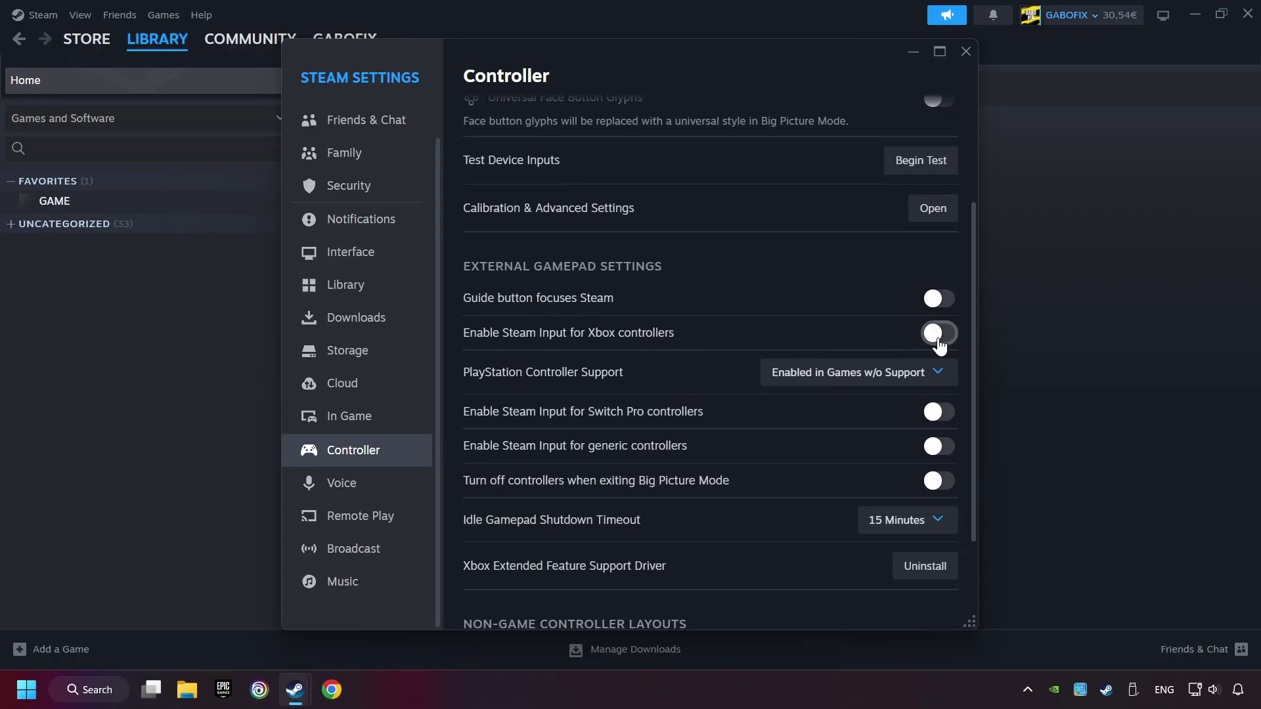
left_click(939, 334)
left_click(909, 370)
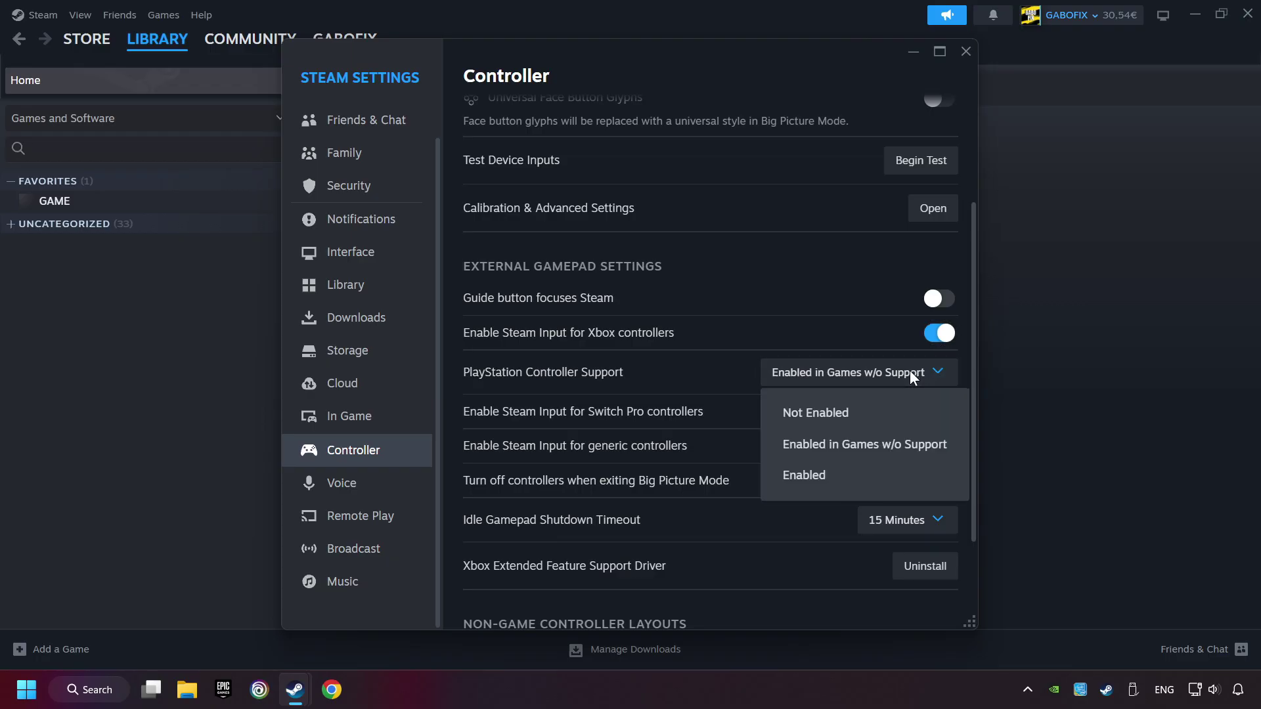
left_click(884, 442)
left_click(940, 412)
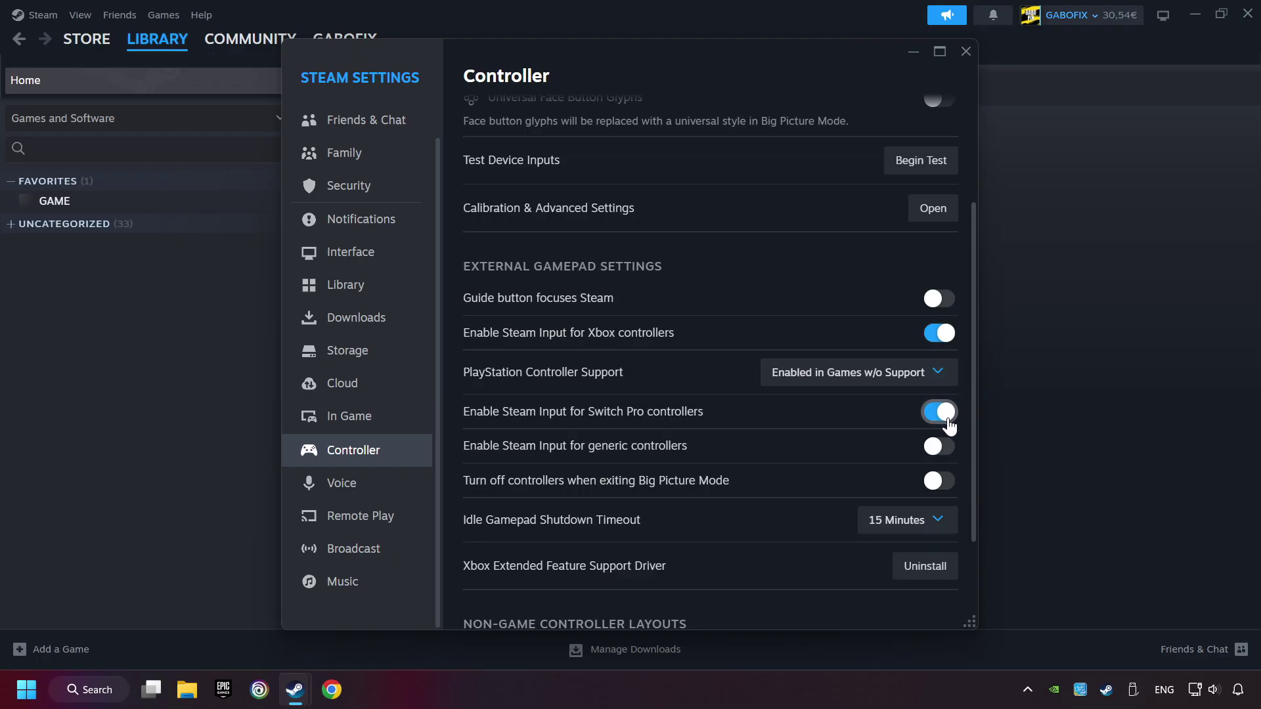
left_click(933, 447)
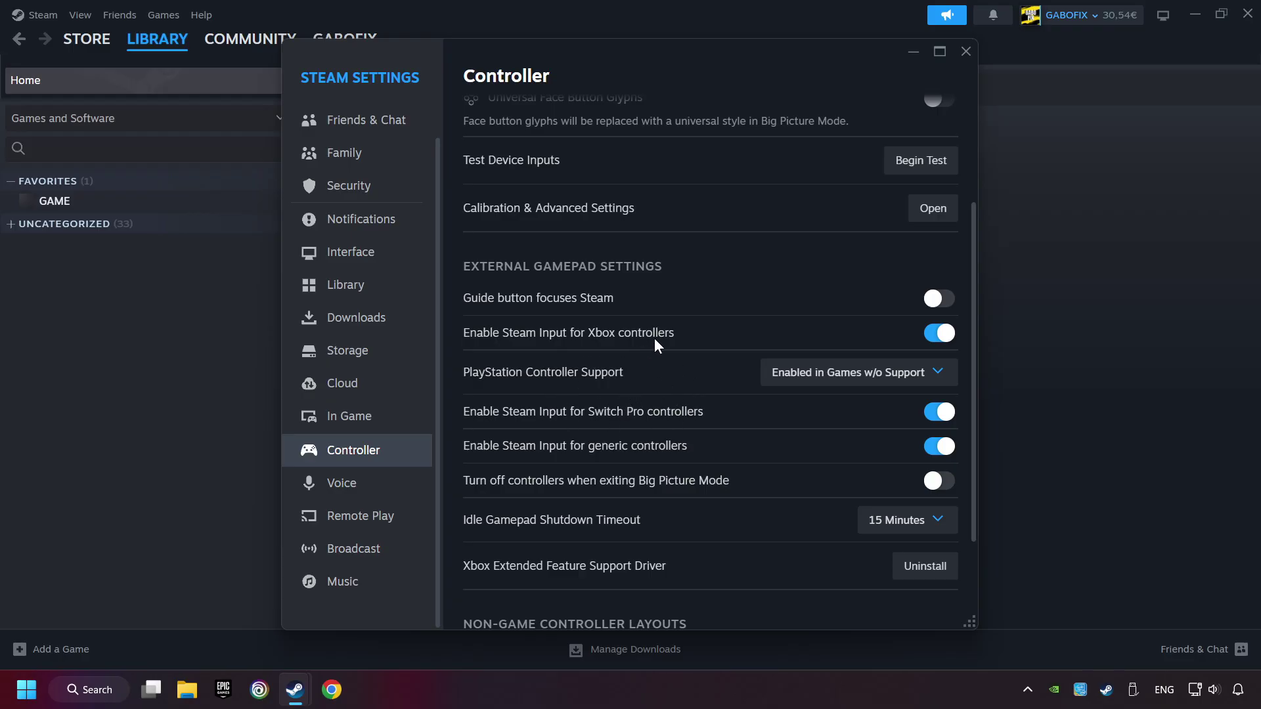
- Close Steam Settings, then cancel the Add a Non-Steam Game dialog without adding any program
left_click(967, 53)
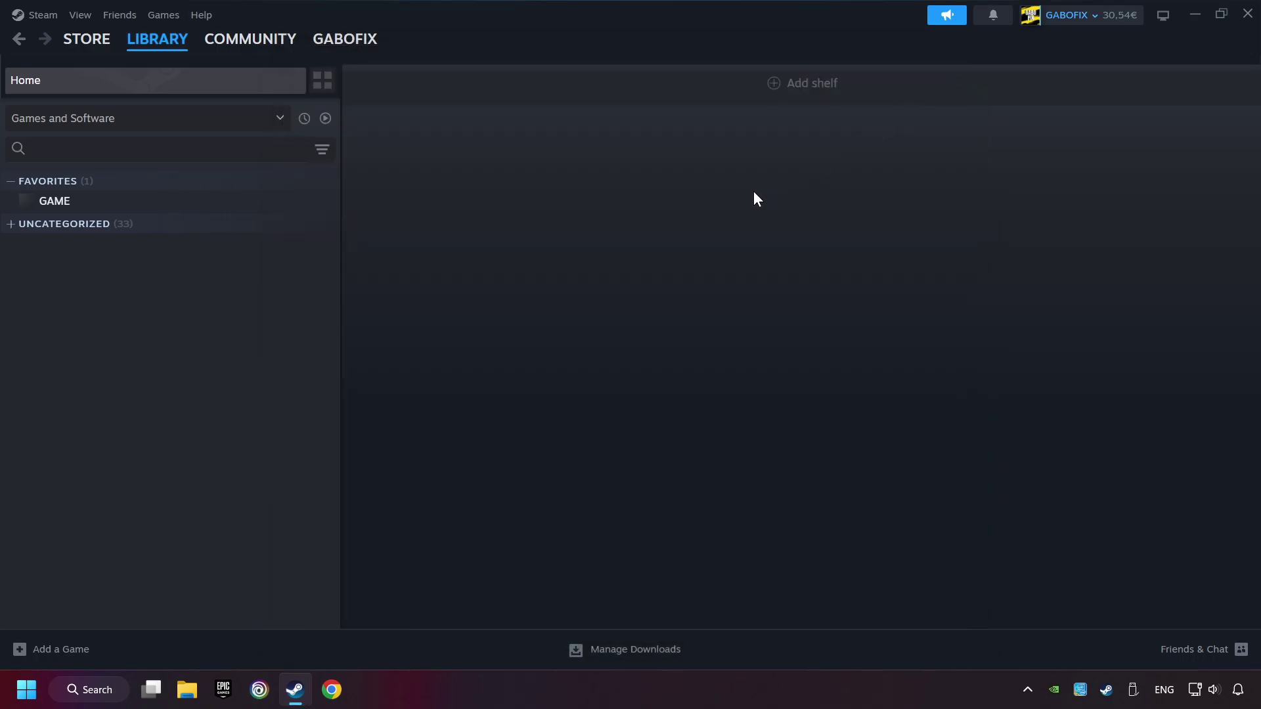
left_click(59, 651)
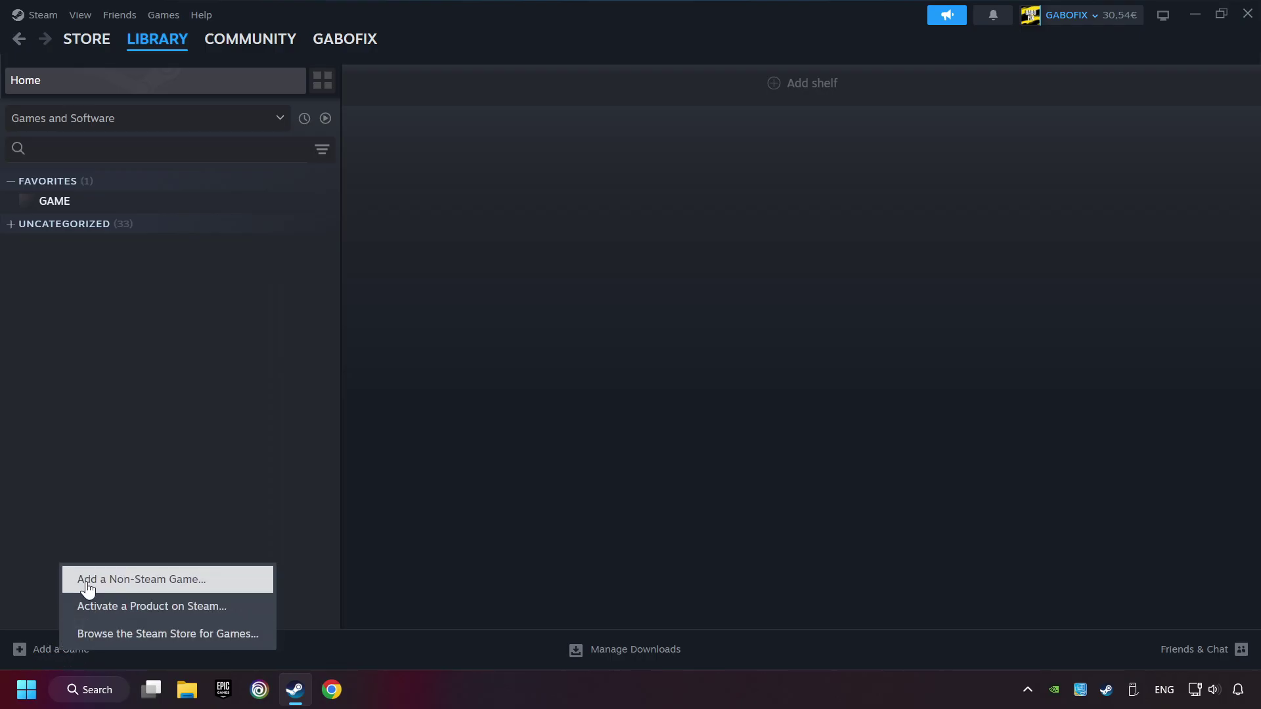
left_click(223, 585)
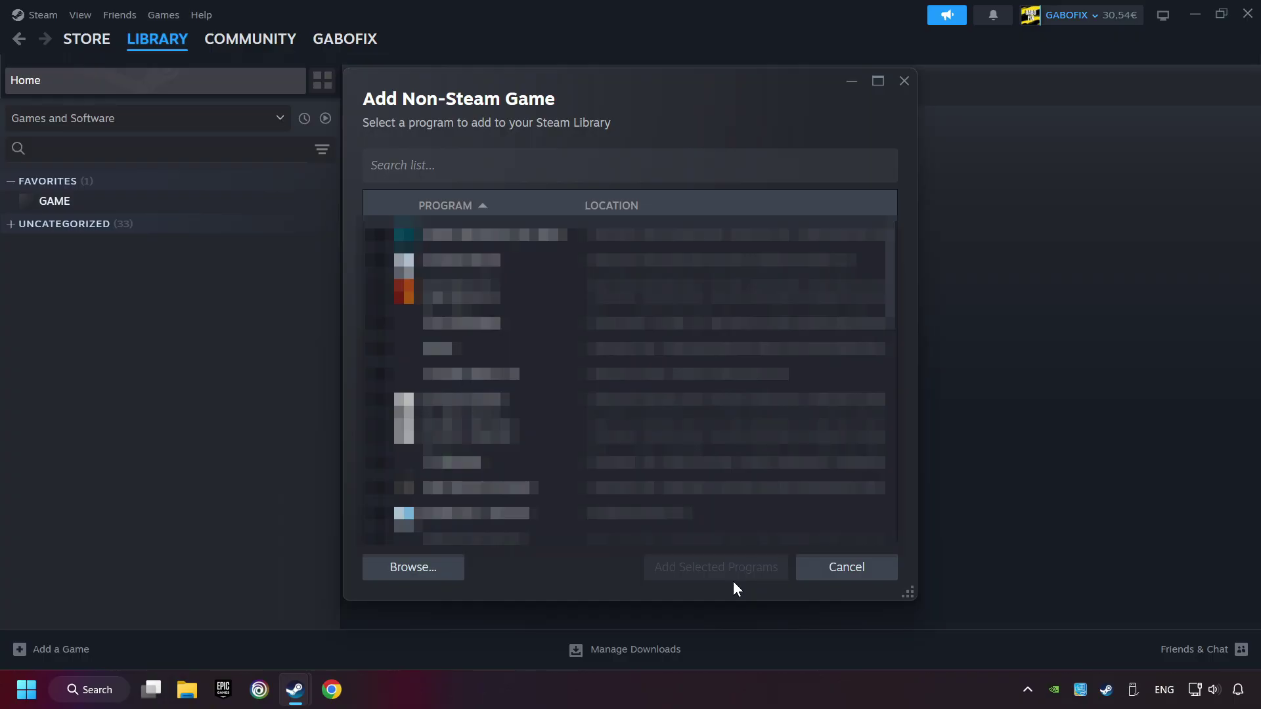
left_click(816, 577)
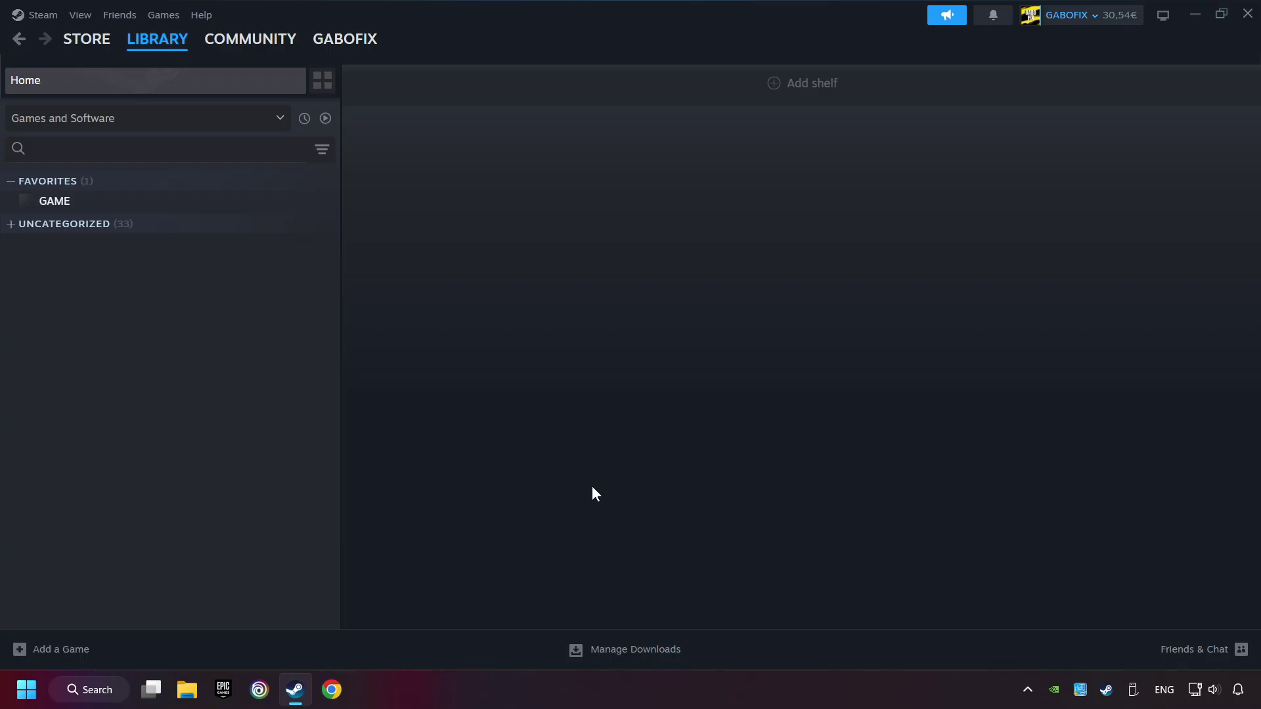
mouse_move(152, 54)
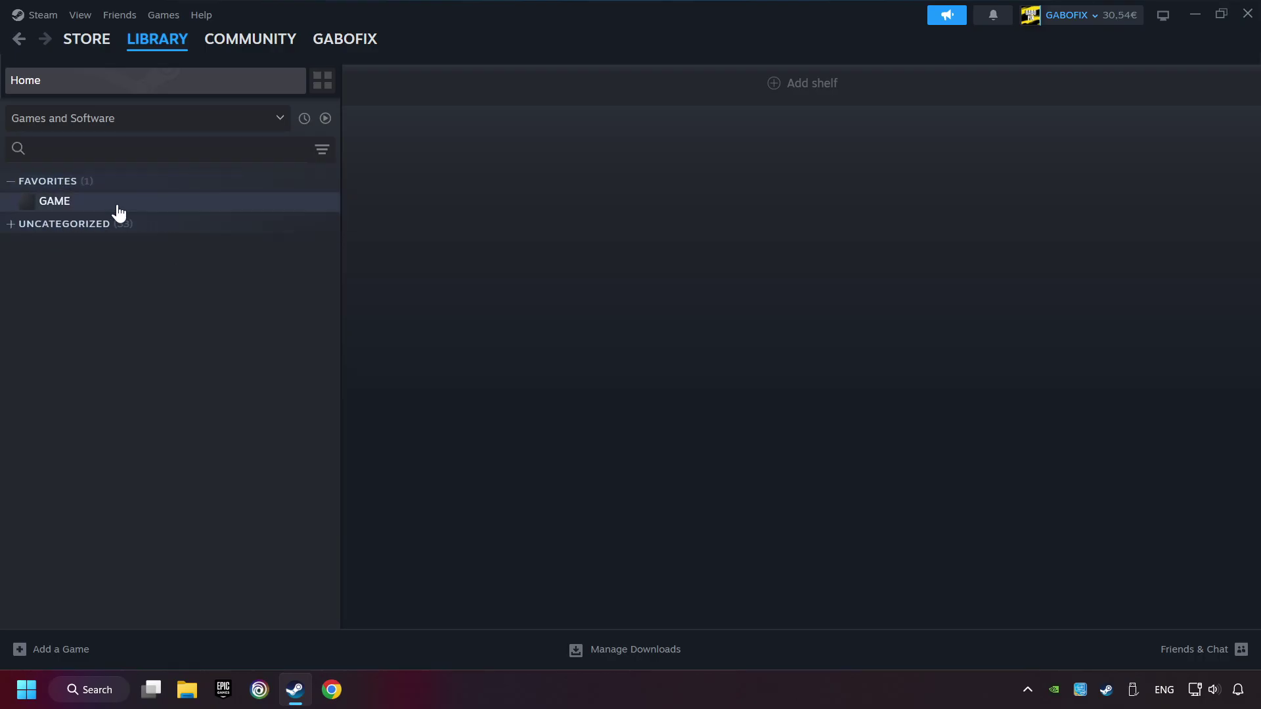
- Open GAME from Favorites in the library sidebar
left_click(144, 211)
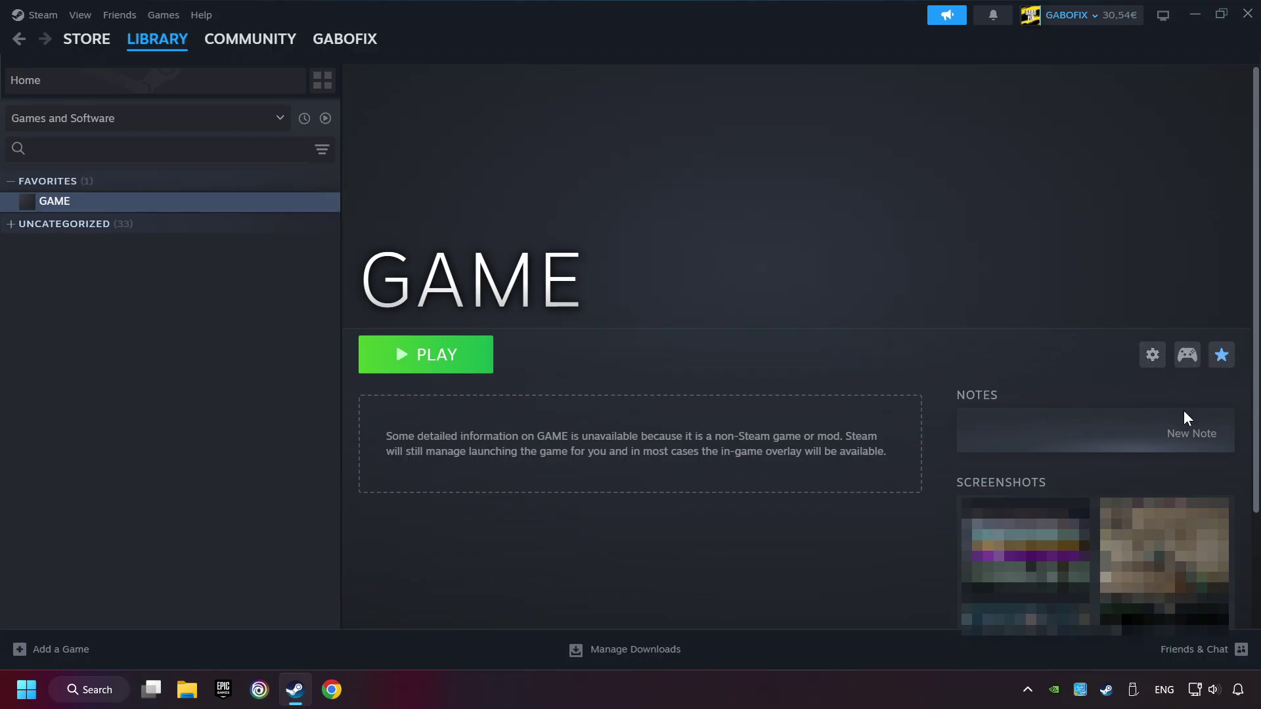
- Open GAME's controller layout and list the Gamepad and Keyboard (WASD) and Mouse templates
left_click(1187, 358)
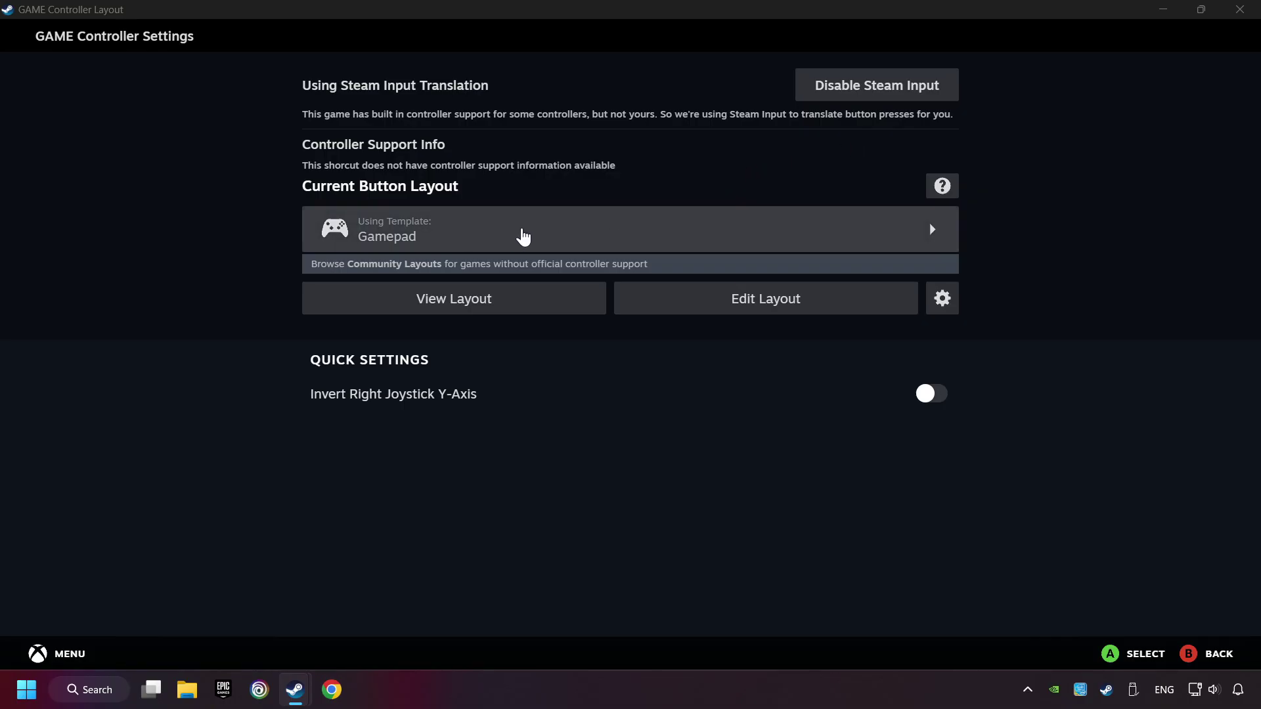
left_click(498, 242)
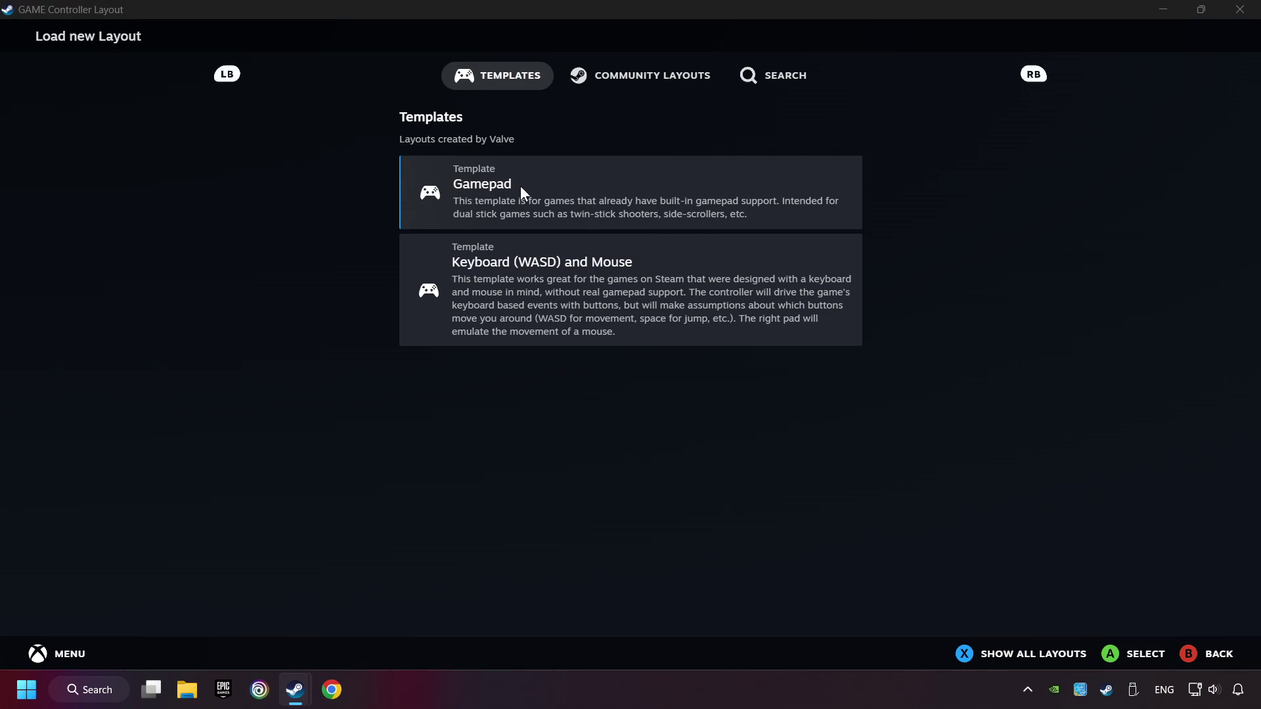
- Pick the Gamepad template and preview its button, DPad, trigger and joystick bindings
left_click(551, 188)
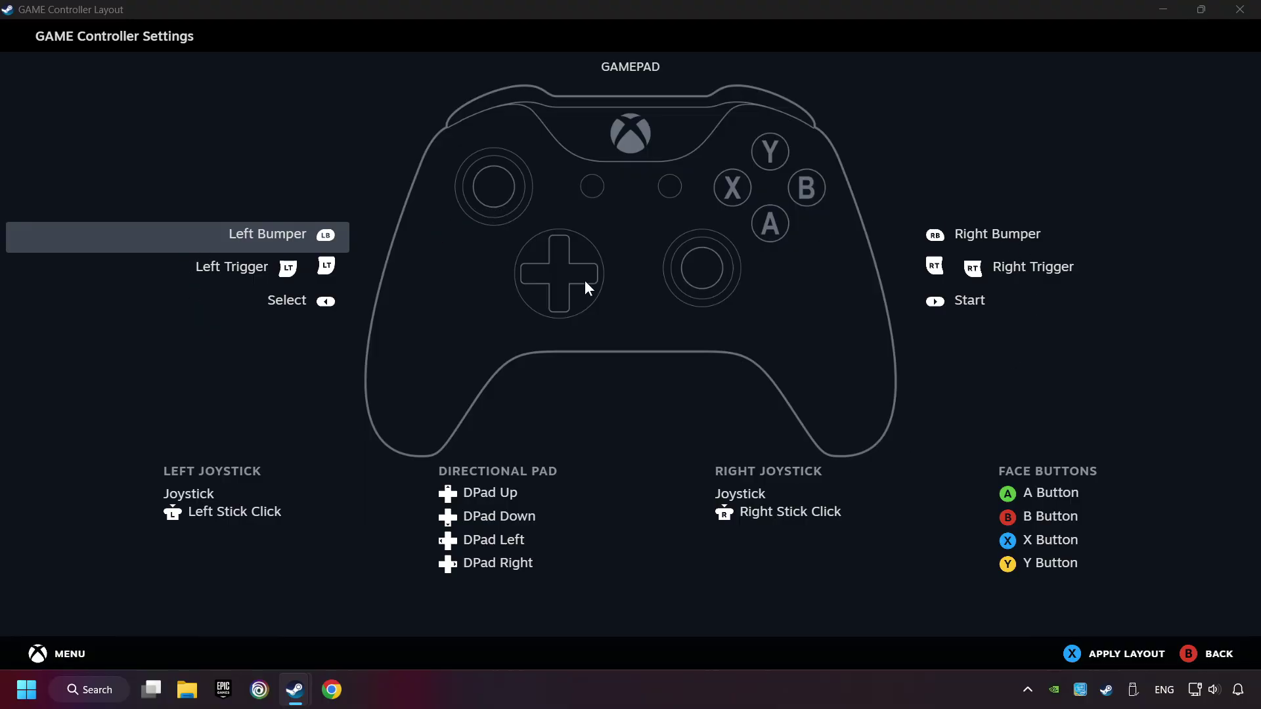
left_click(981, 233)
scroll(719, 258, "down", 1)
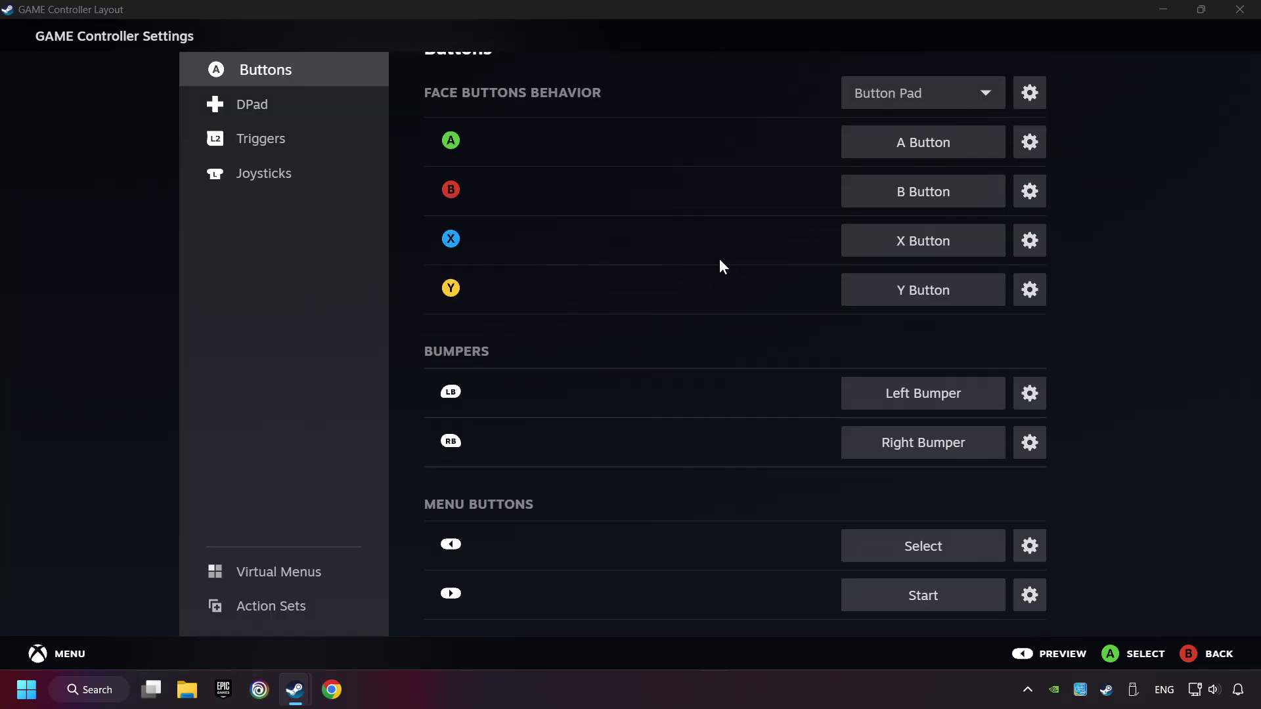
scroll(719, 258, "up", 1)
left_click(251, 108)
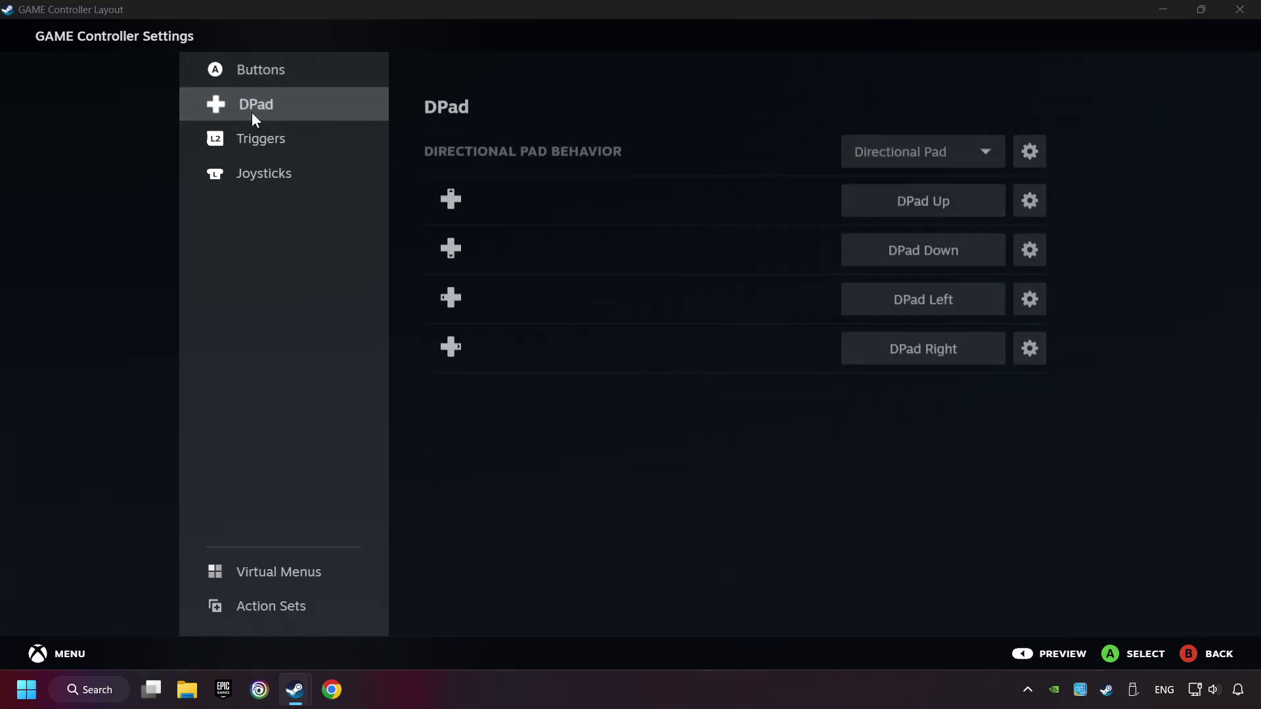
left_click(282, 138)
left_click(289, 170)
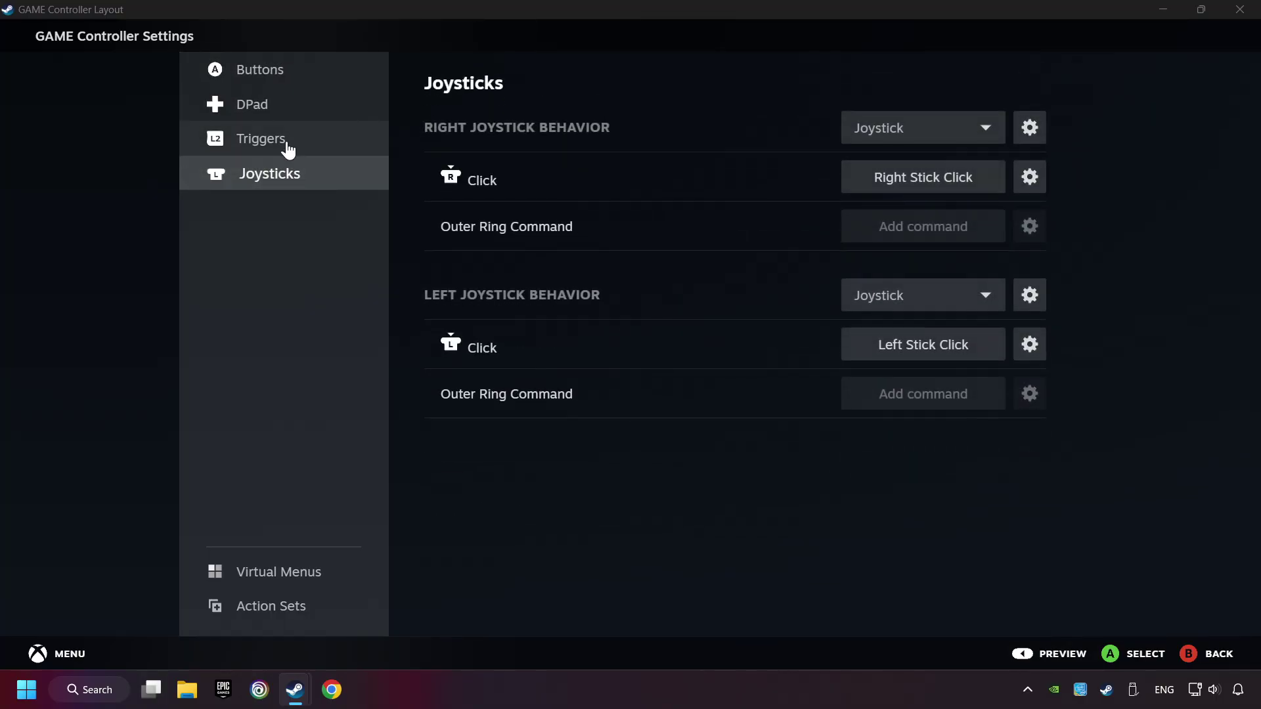
left_click(333, 78)
scroll(669, 351, "down", 1)
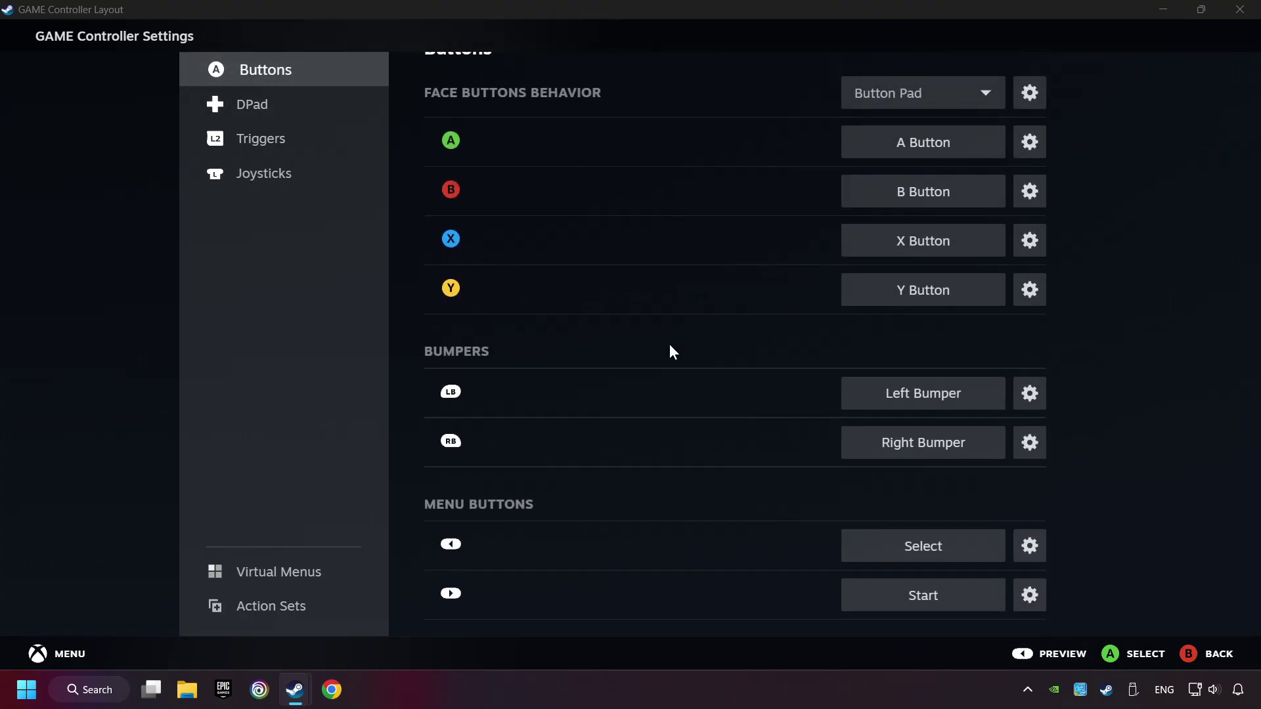
left_click(1049, 654)
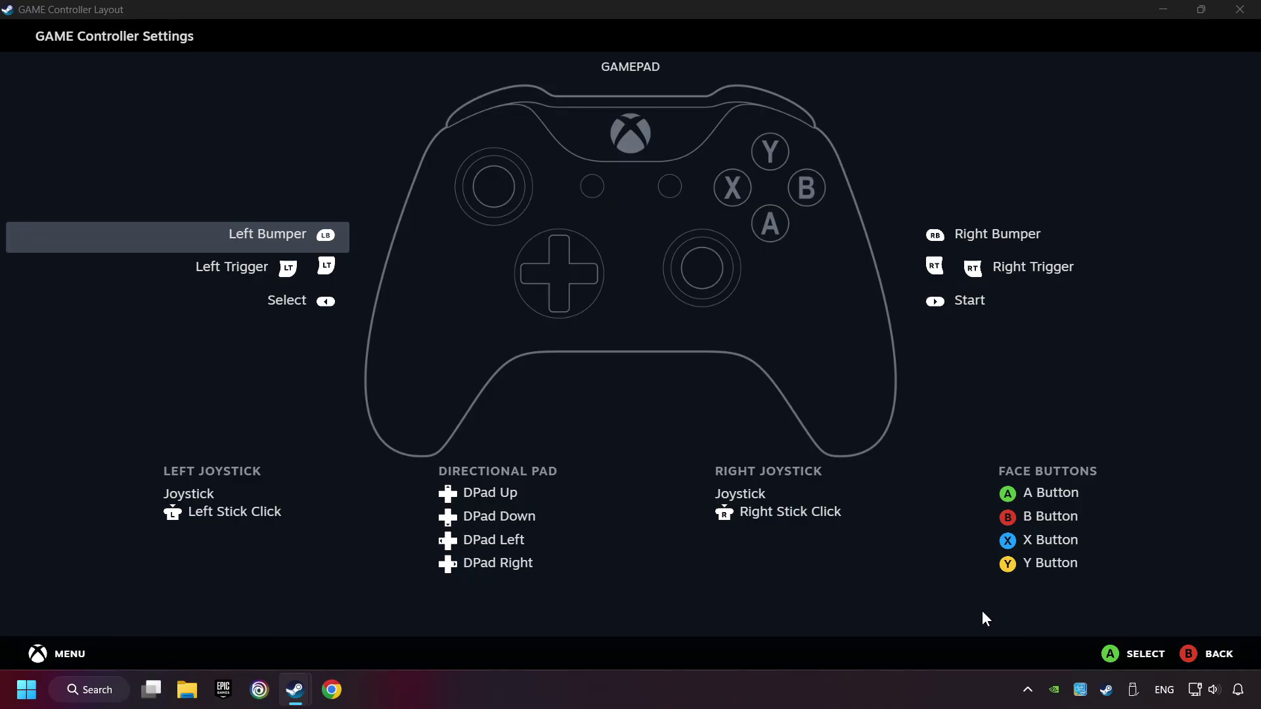
left_click(1212, 654)
- Preview and apply the Gamepad template to GAME, then go back to GAME's library page
left_click(1050, 653)
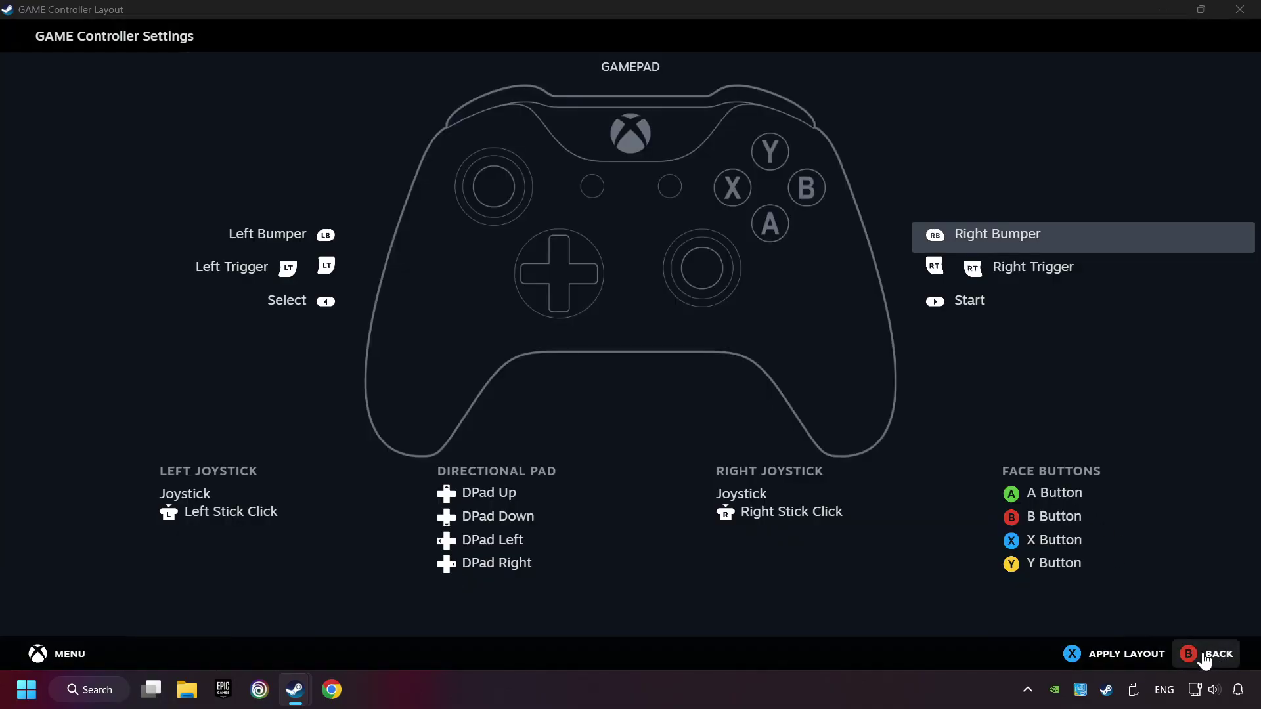
left_click(1106, 663)
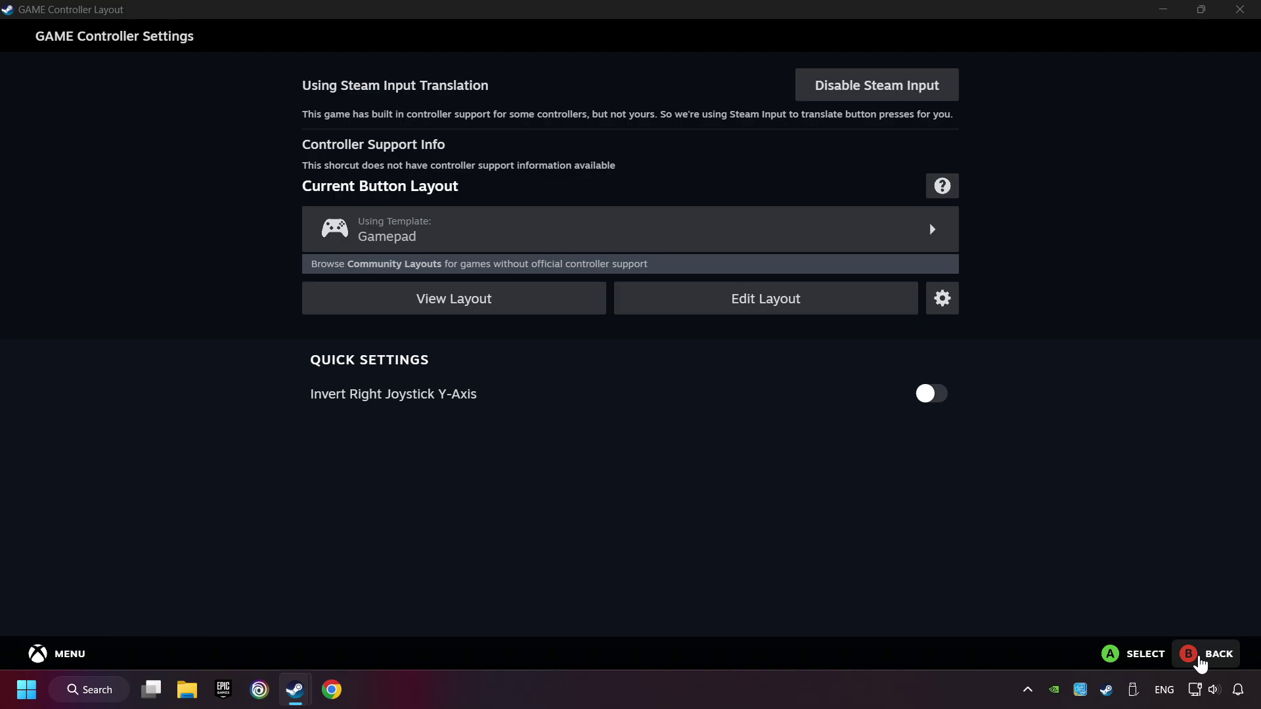
left_click(1196, 659)
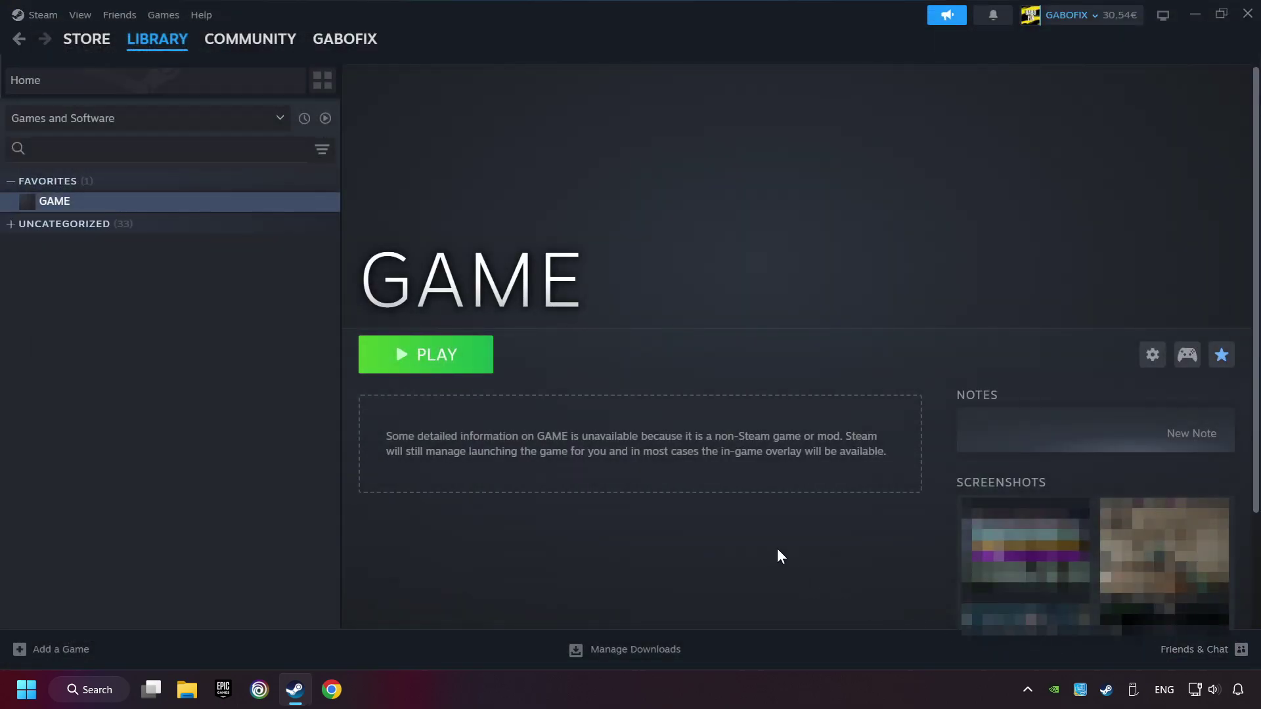